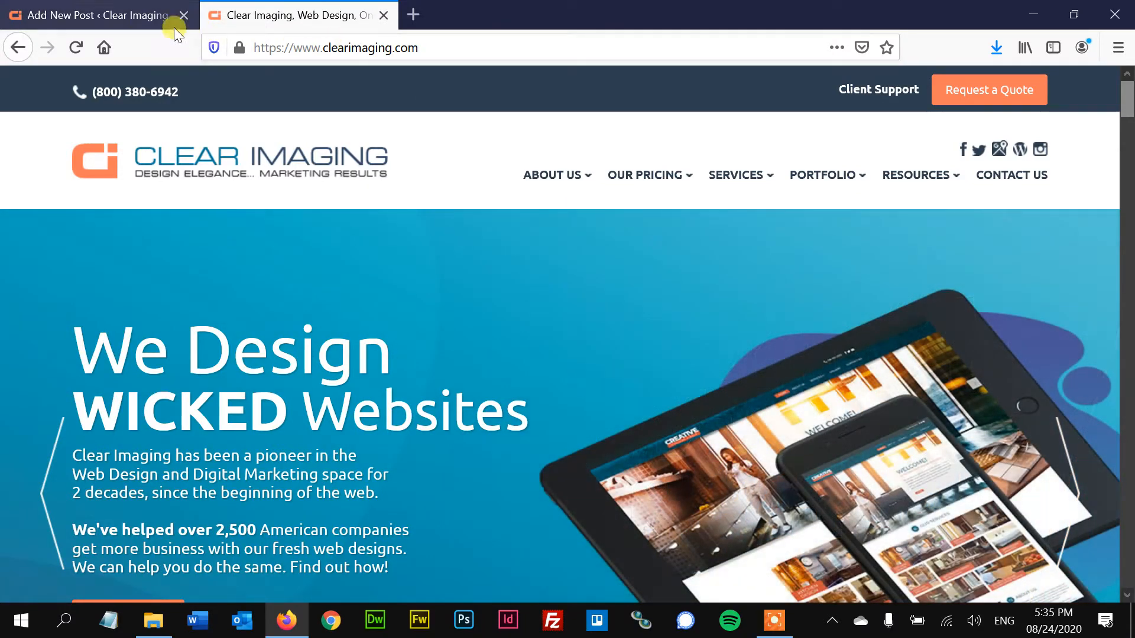
- Switch to the WordPress admin of the Clear Imaging blog and start a new post
{"action": "left_click", "coordinate": [136, 20]}
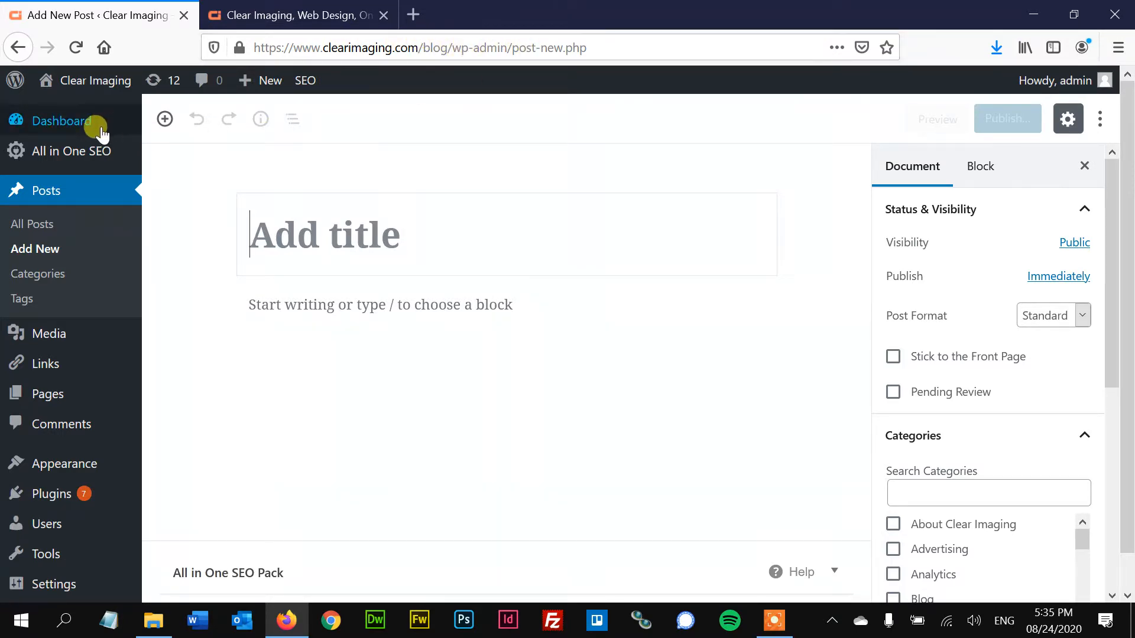
{"action": "left_click", "coordinate": [52, 201]}
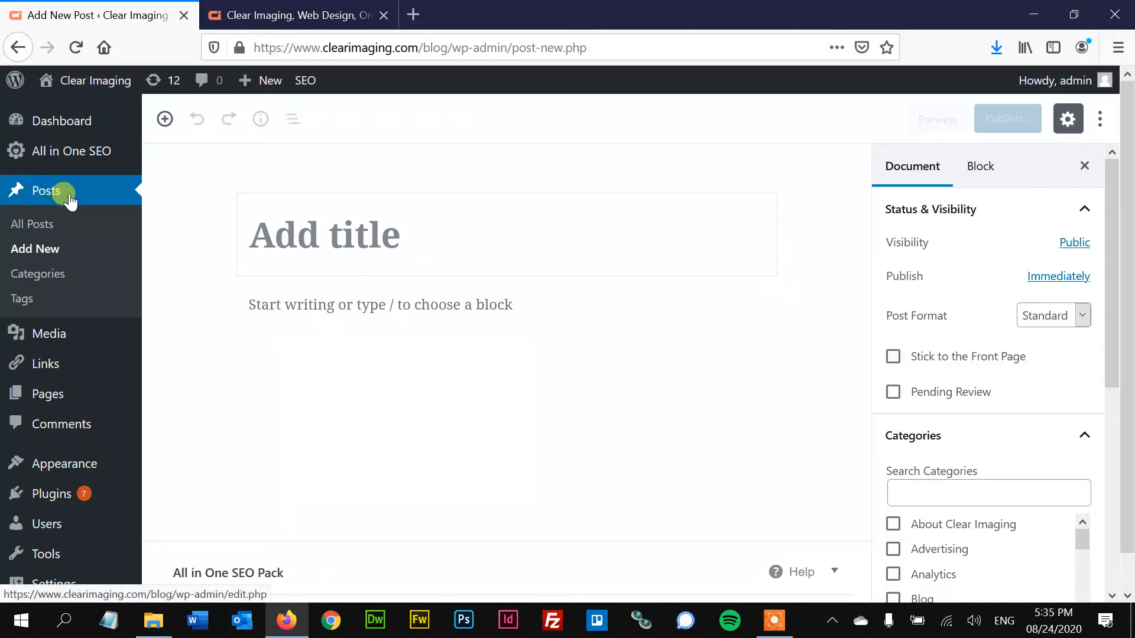
{"action": "left_click", "coordinate": [244, 83]}
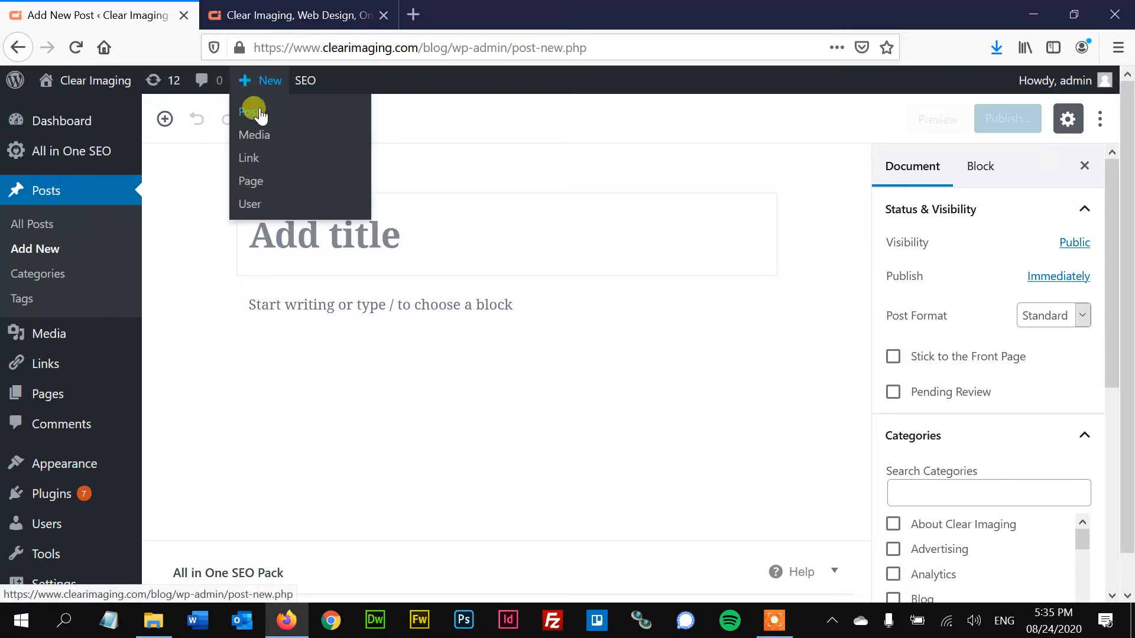
{"action": "left_click", "coordinate": [260, 115]}
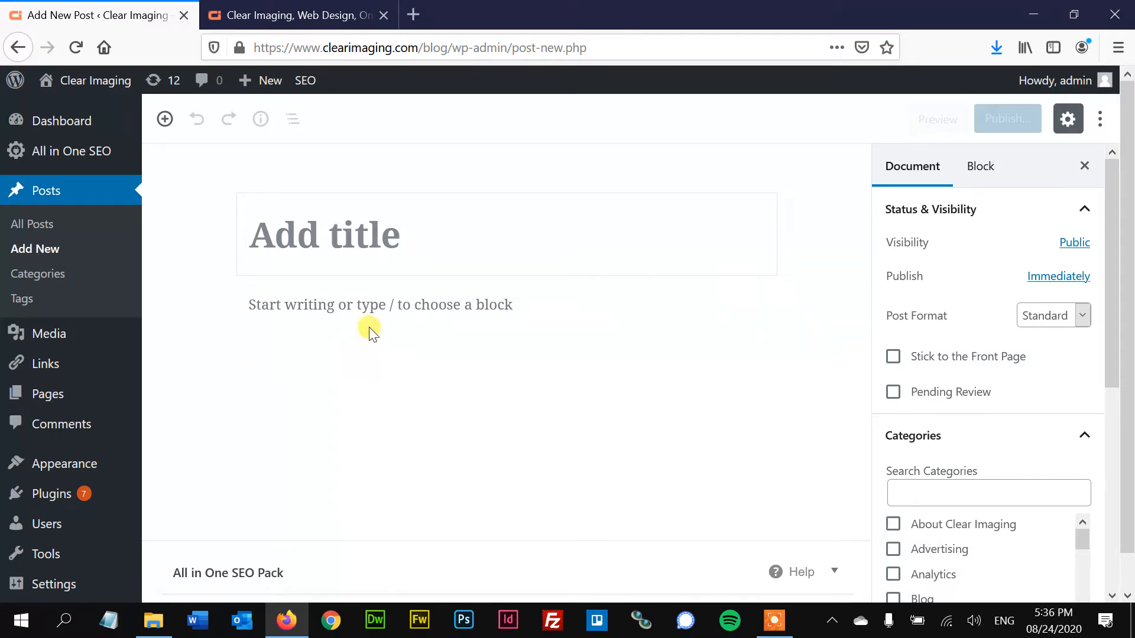
- Switch to File Explorer, open article1 from the blog folder and copy its entire text
{"action": "left_click", "coordinate": [153, 620]}
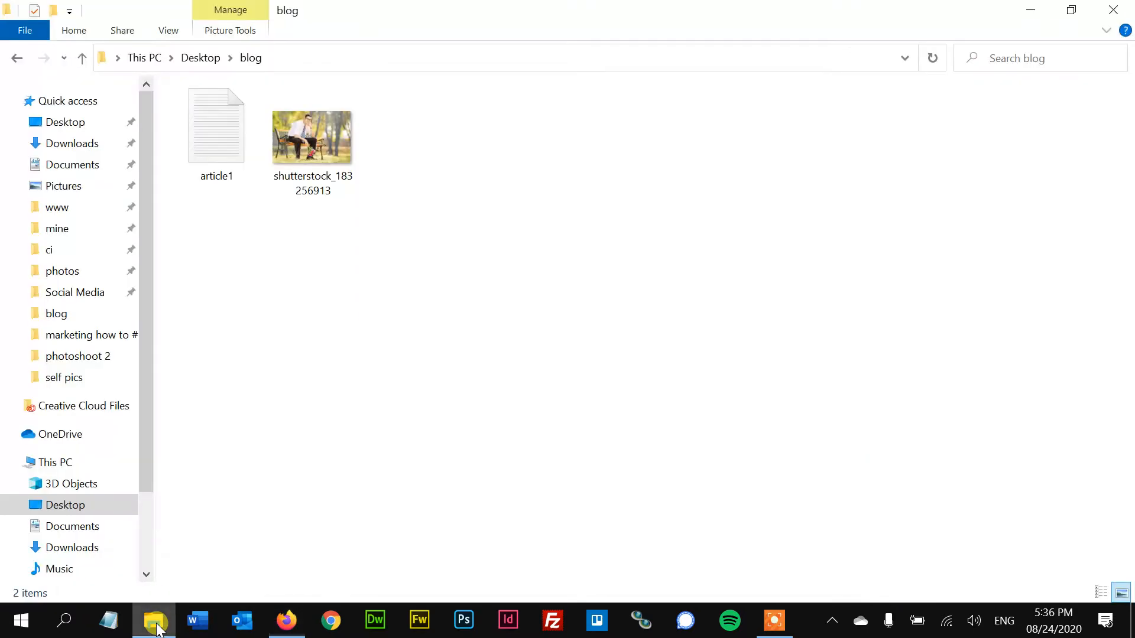
{"action": "double_click", "coordinate": [248, 144]}
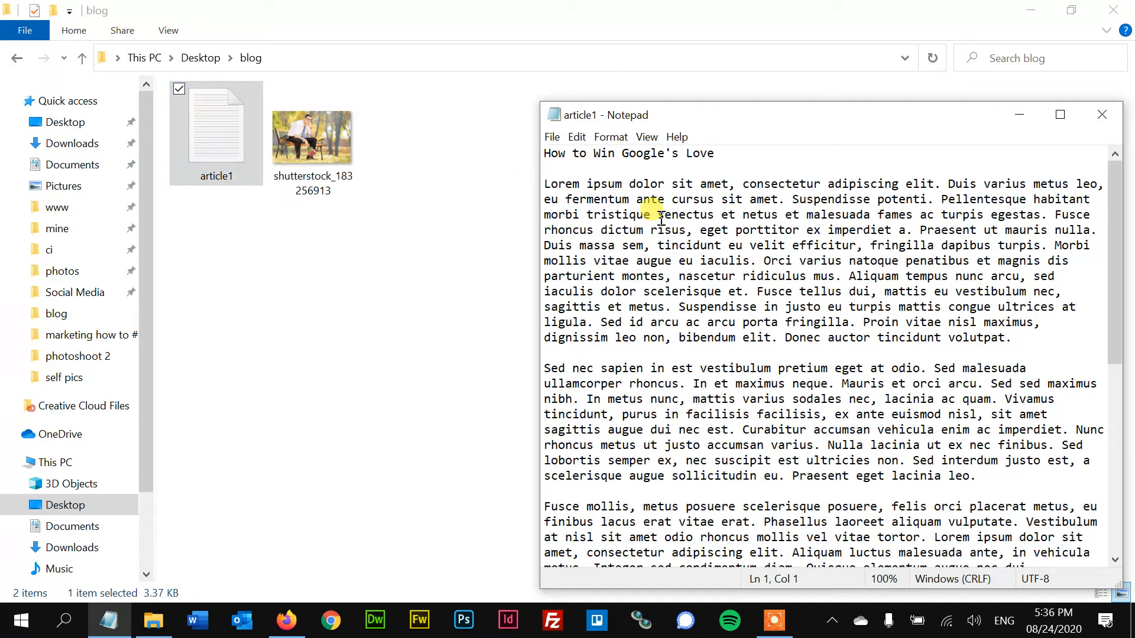
{"action": "key", "text": "ctrl+a"}
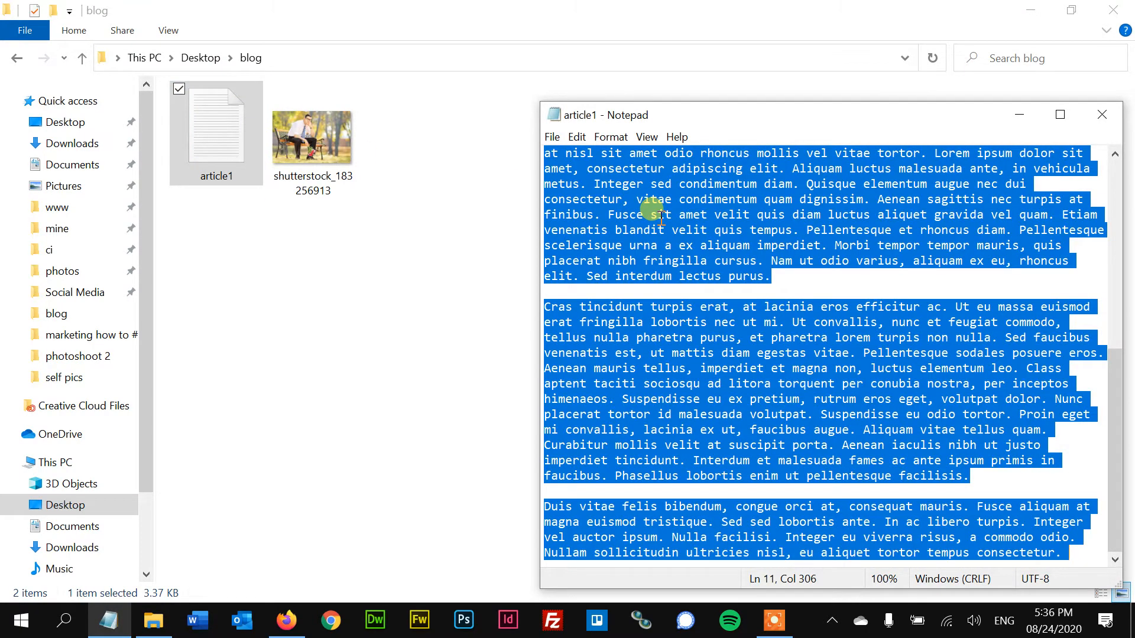
{"action": "scroll", "coordinate": [662, 225], "scroll_direction": "up", "scroll_amount": 8}
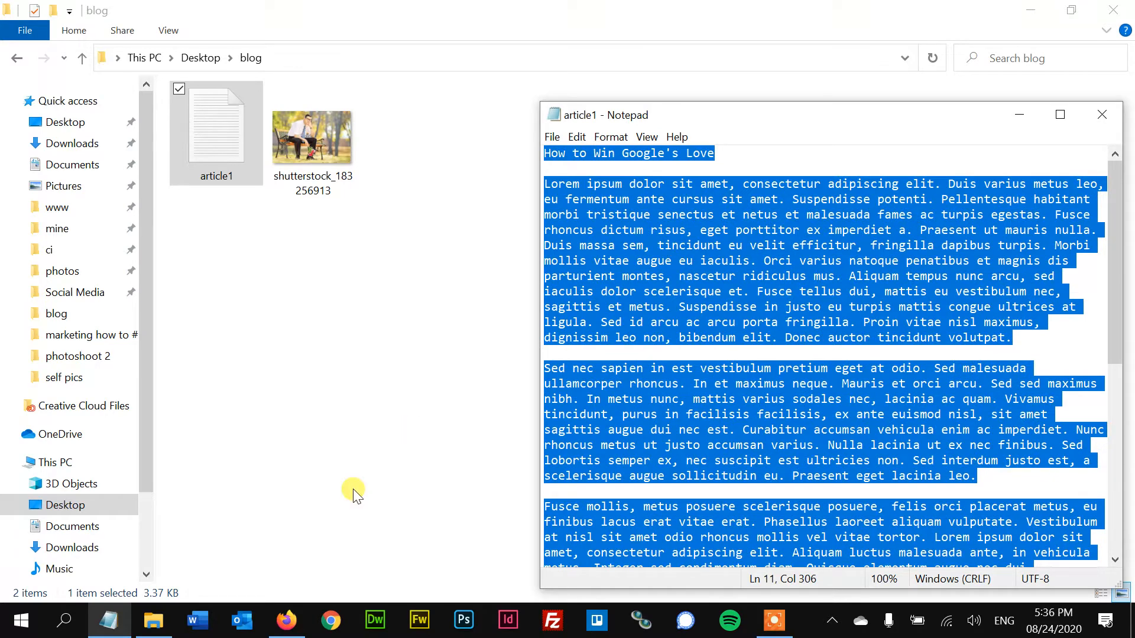
- Switch back to Firefox and paste the copied article into the body of the new post
{"action": "left_click", "coordinate": [287, 618]}
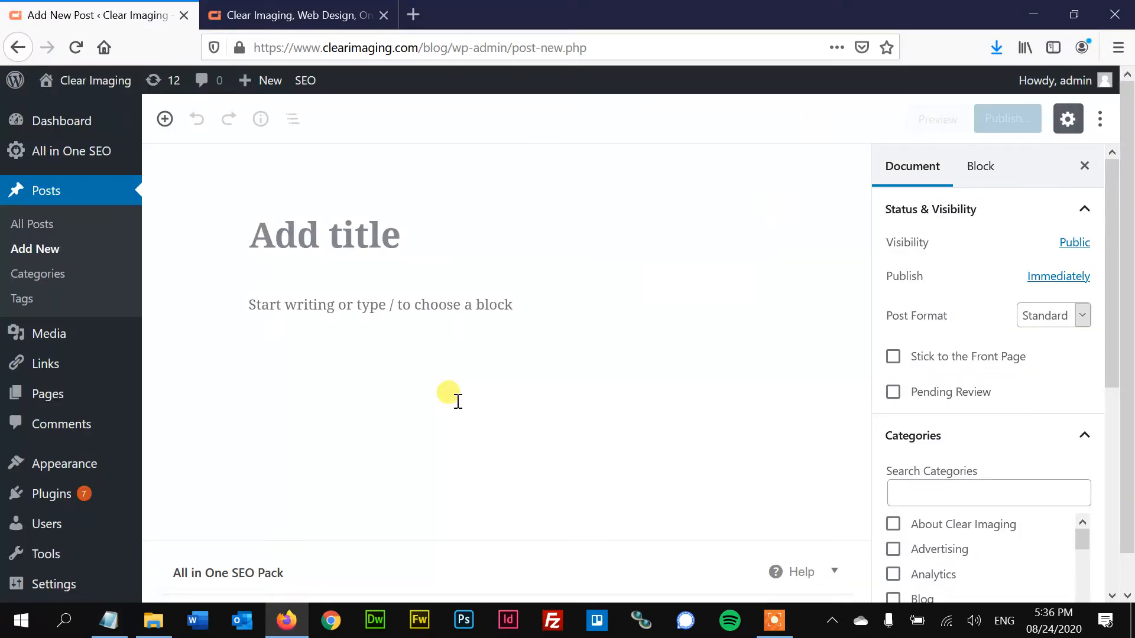
{"action": "left_click", "coordinate": [458, 401]}
{"action": "key", "text": "ctrl+v"}
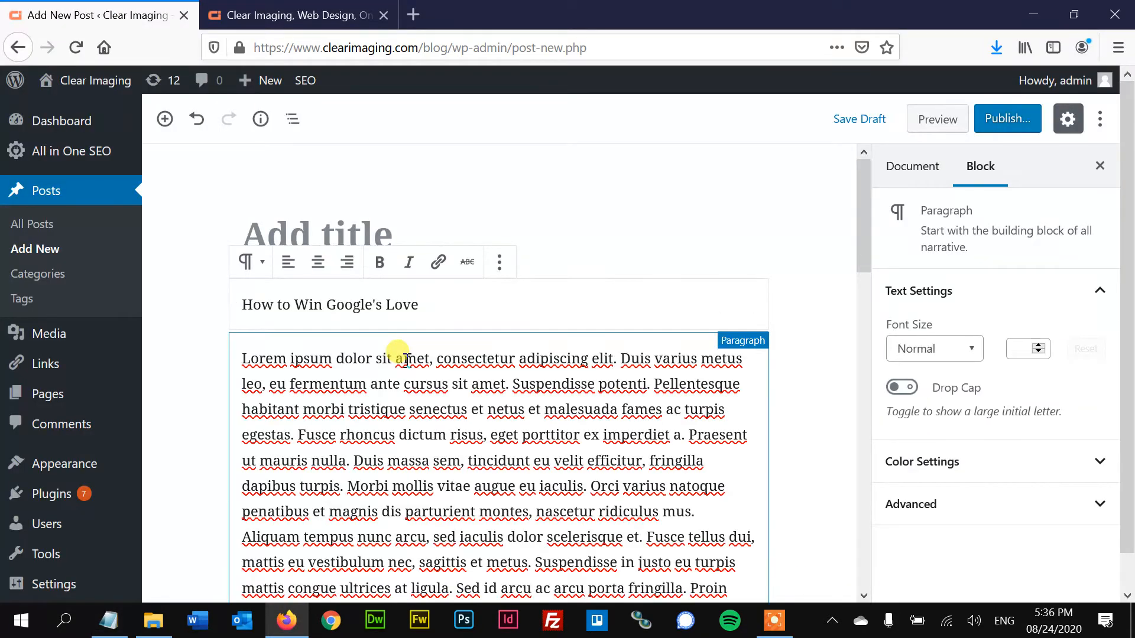
{"action": "scroll", "coordinate": [407, 360], "scroll_direction": "down", "scroll_amount": 3}
{"action": "scroll", "coordinate": [407, 360], "scroll_direction": "down", "scroll_amount": 15}
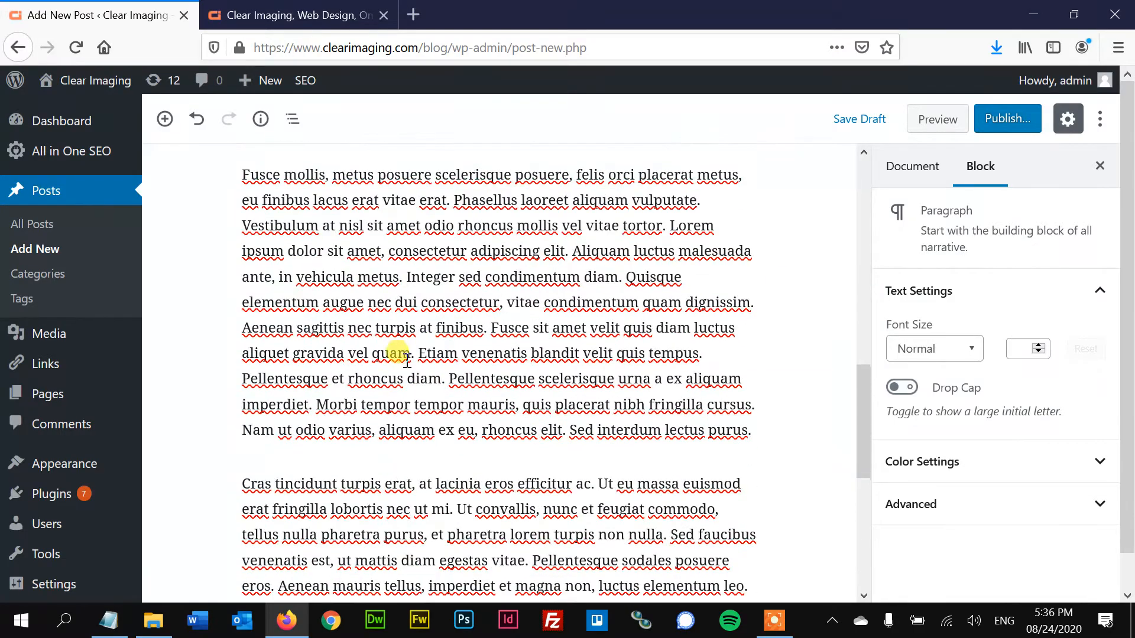
{"action": "key", "text": "ctrl+Home"}
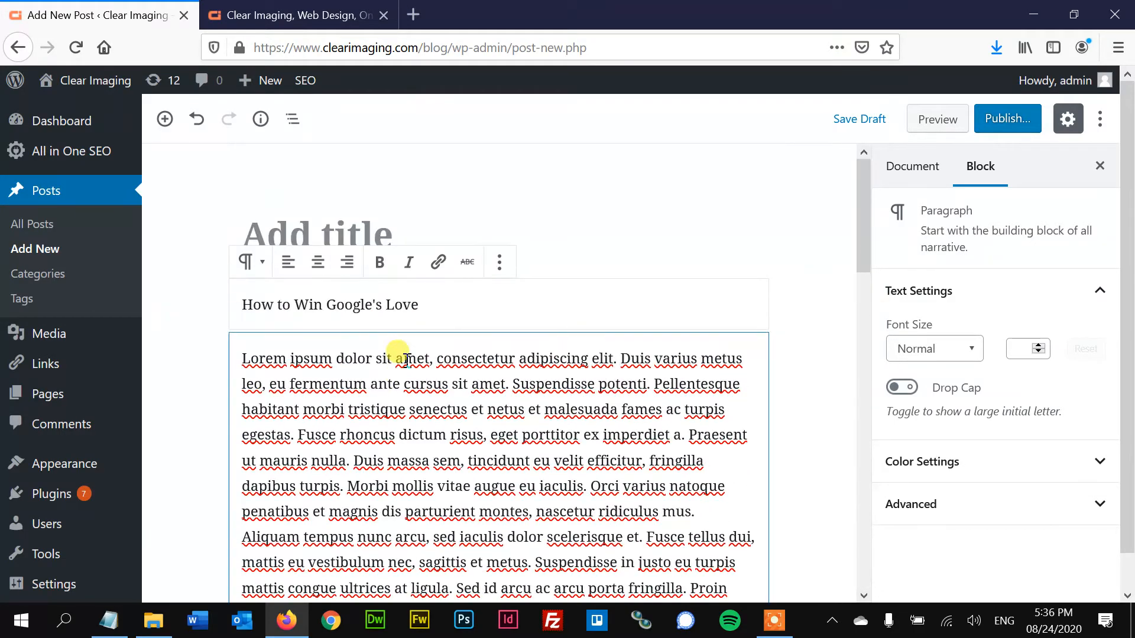
- Move the line "How to Win Google's Love" from the first paragraph block into the post title
{"action": "triple_click", "coordinate": [391, 304]}
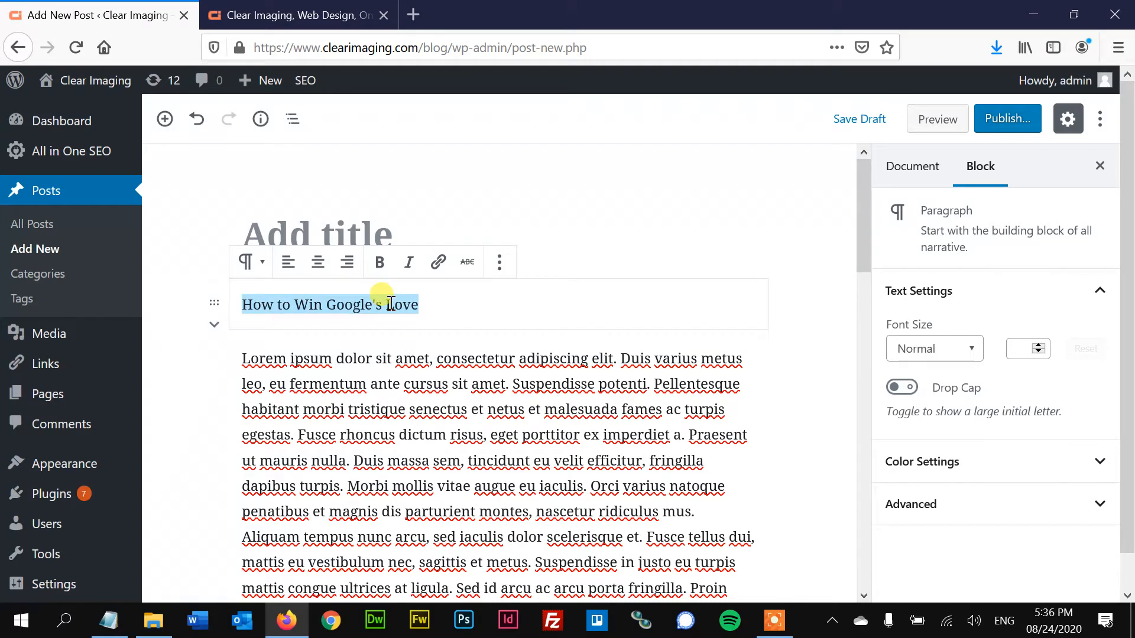
{"action": "key", "text": "ctrl+x"}
{"action": "left_click", "coordinate": [358, 231]}
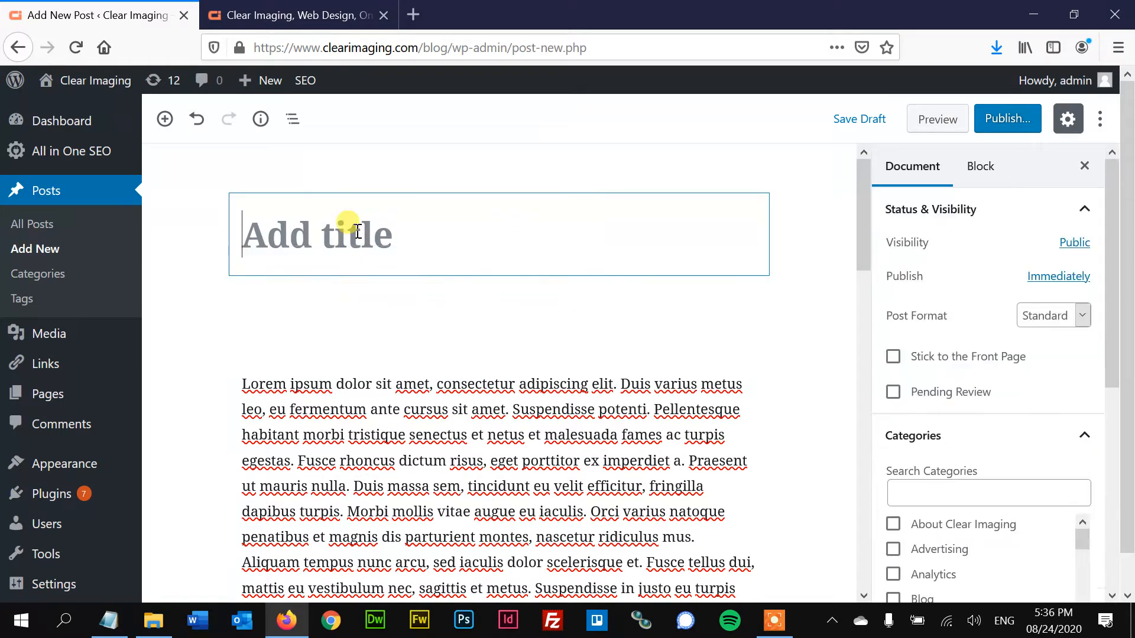
{"action": "key", "text": "ctrl+v"}
- Remove the empty paragraph block between the post title and the first body paragraph
{"action": "left_click", "coordinate": [329, 311]}
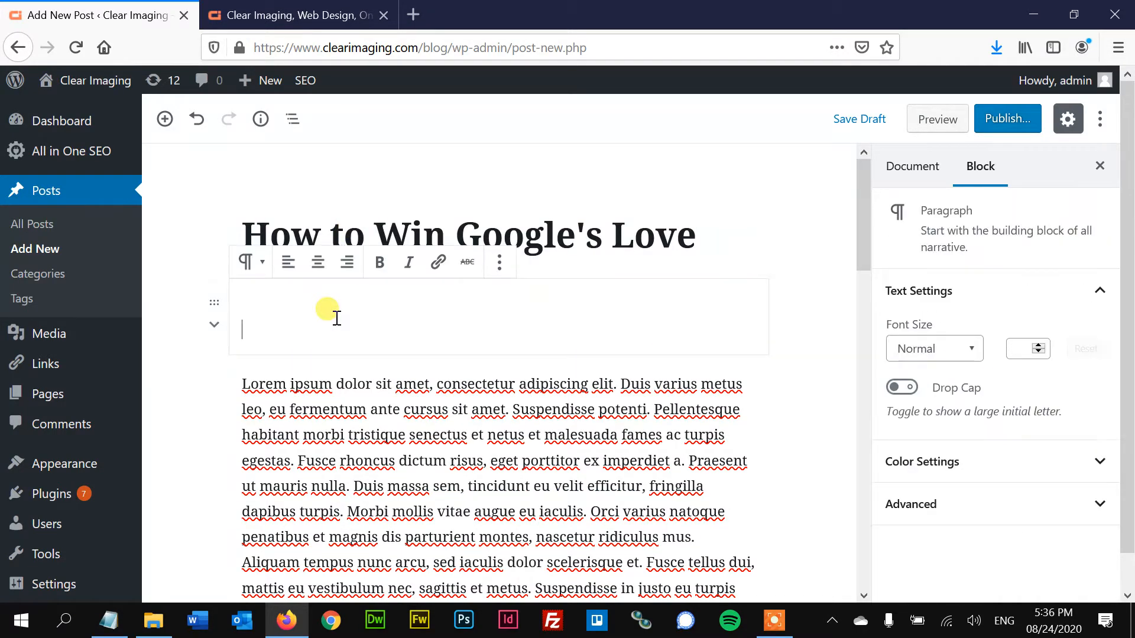
{"action": "left_click", "coordinate": [500, 275]}
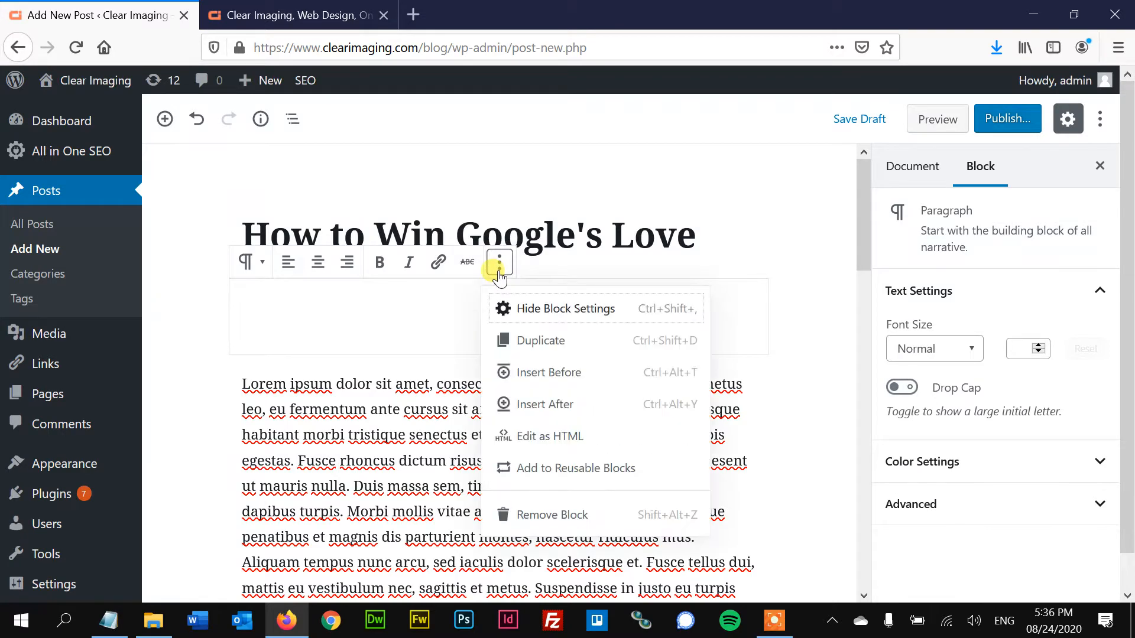
{"action": "left_click", "coordinate": [545, 514]}
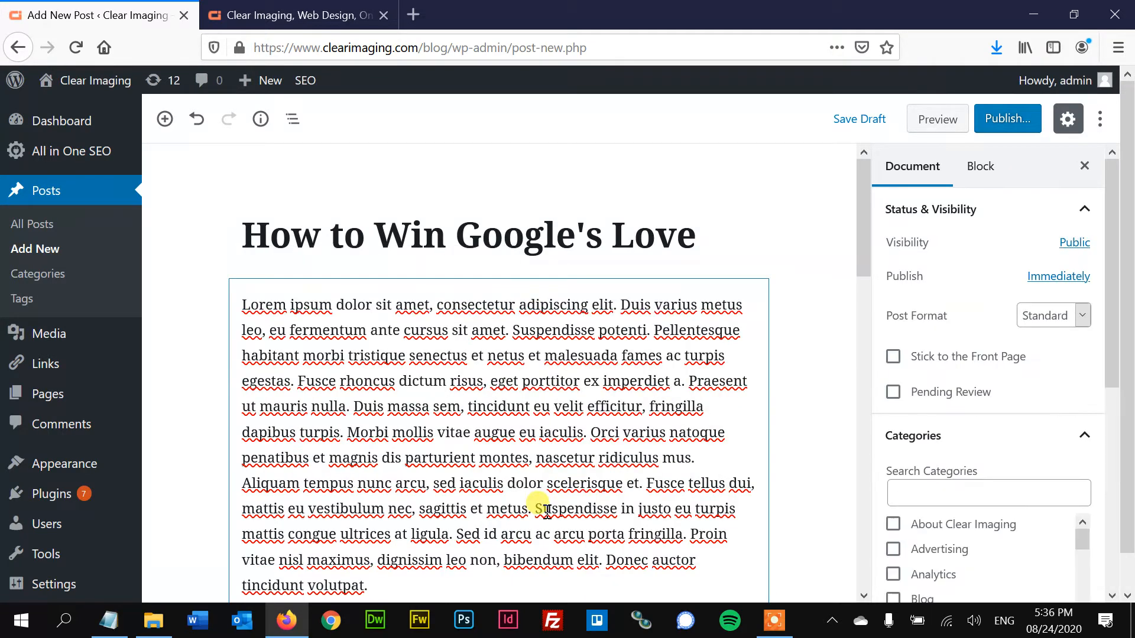
- Insert an H2 heading reading "This is a heading" above the paragraph that starts with "Sed nec sapien"
{"action": "scroll", "coordinate": [736, 371], "scroll_direction": "down", "scroll_amount": 2}
{"action": "scroll", "coordinate": [736, 370], "scroll_direction": "down", "scroll_amount": 3}
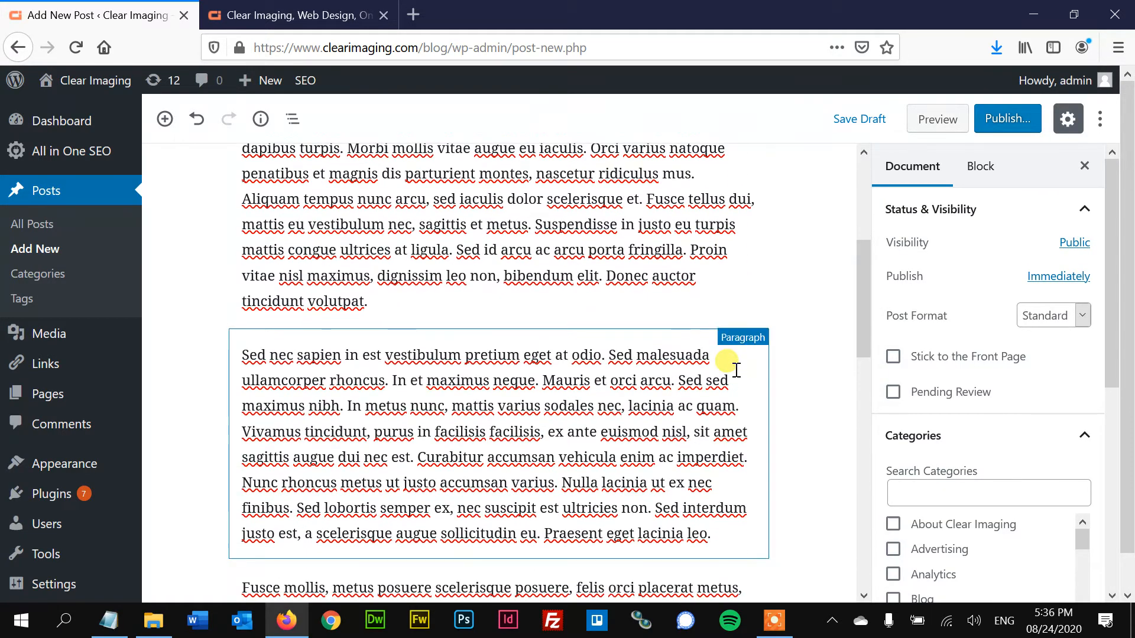
{"action": "mouse_move", "coordinate": [498, 328]}
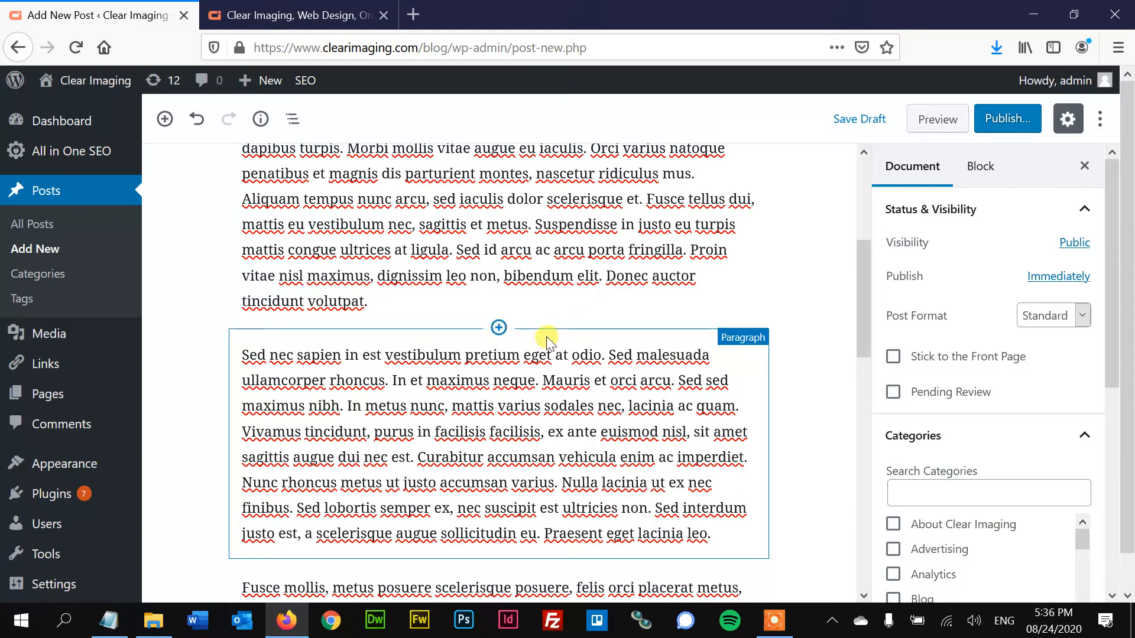
{"action": "left_click", "coordinate": [498, 328]}
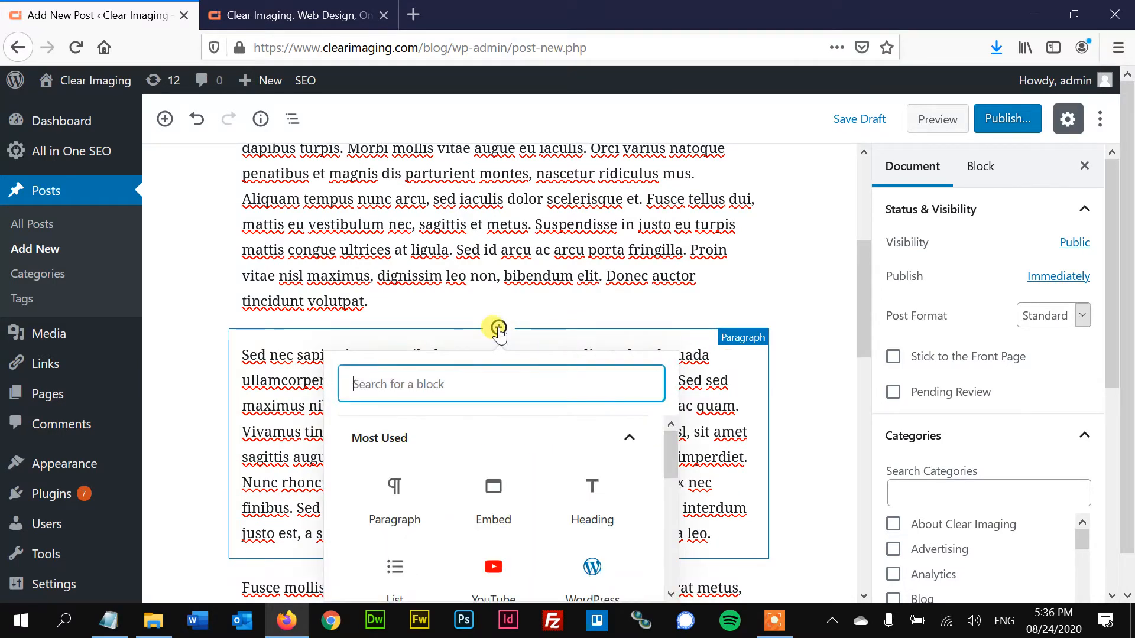
{"action": "left_click", "coordinate": [592, 503]}
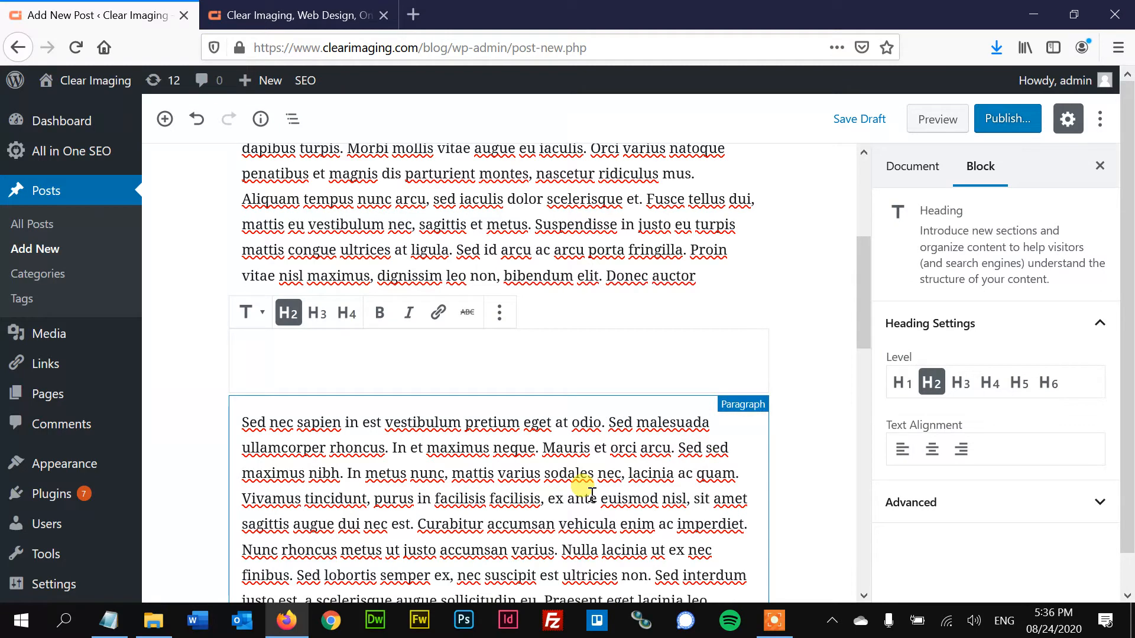
{"action": "type", "text": "This is a heading"}
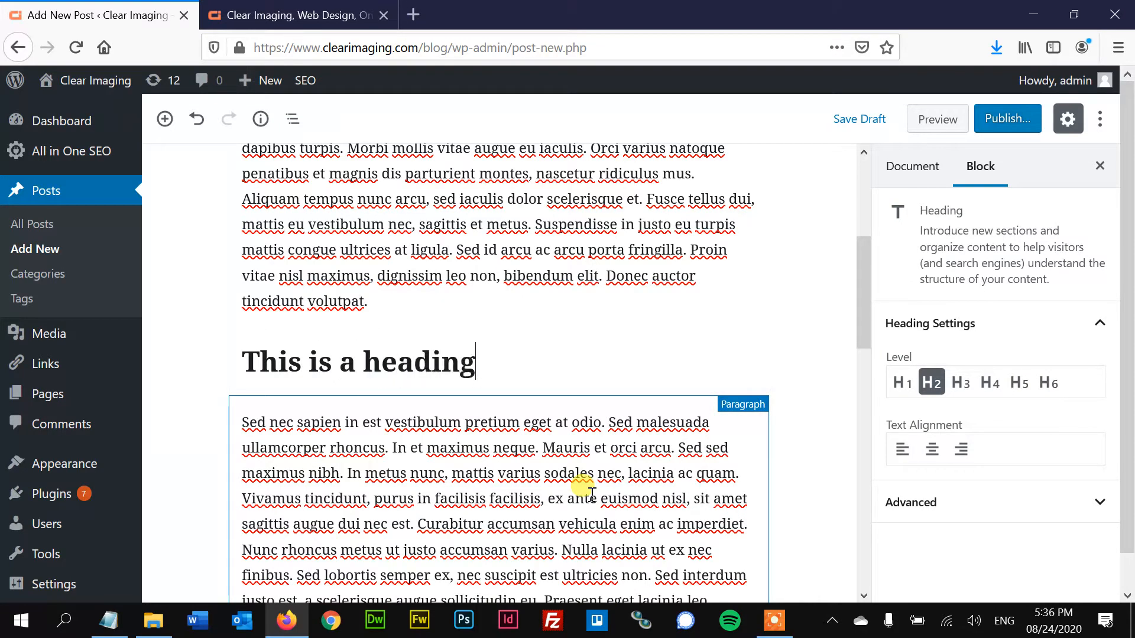
{"action": "left_click", "coordinate": [799, 401]}
- Insert an H2 heading reading "Another heading" above the paragraph that starts with "Fusce mollis"
{"action": "scroll", "coordinate": [799, 402], "scroll_direction": "down", "scroll_amount": 4}
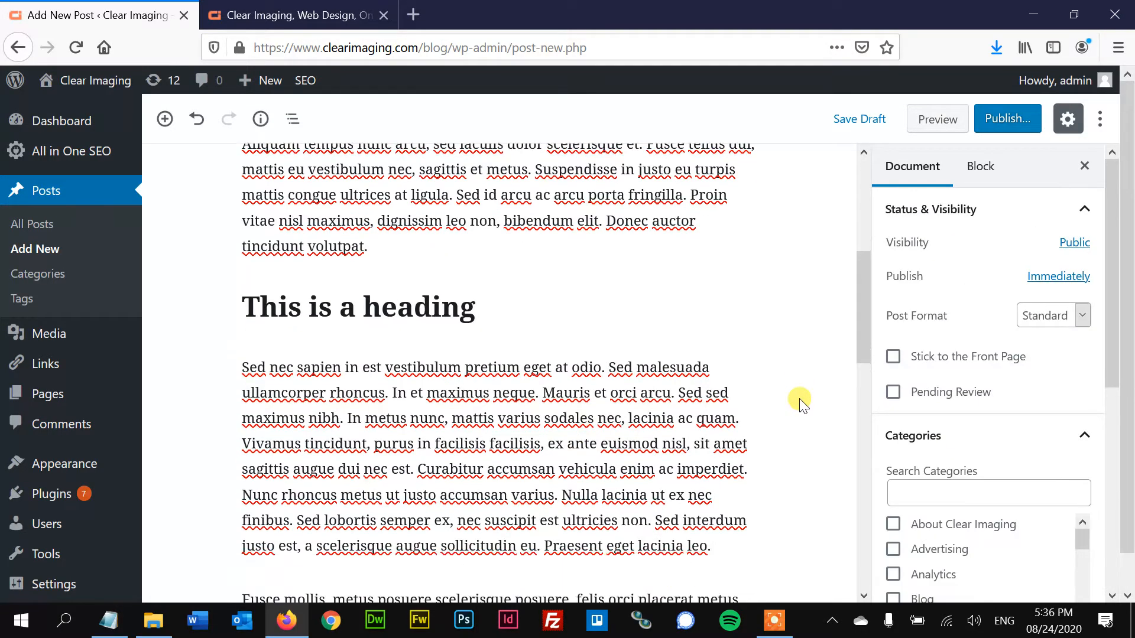
{"action": "scroll", "coordinate": [799, 401], "scroll_direction": "down", "scroll_amount": 1}
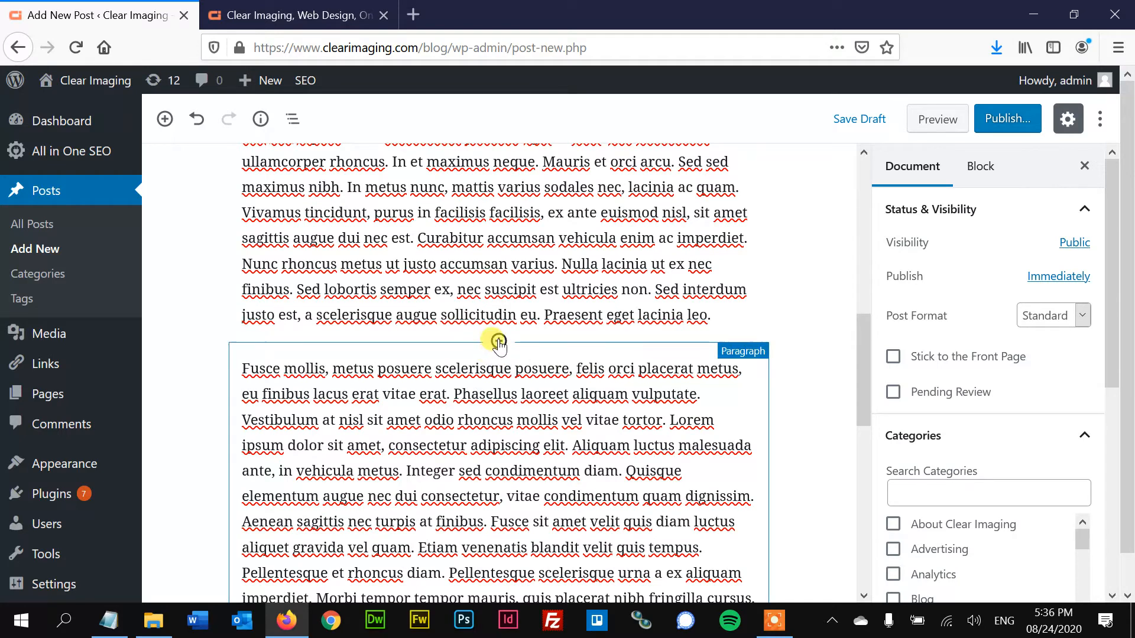
{"action": "left_click", "coordinate": [499, 342]}
{"action": "left_click", "coordinate": [496, 203]}
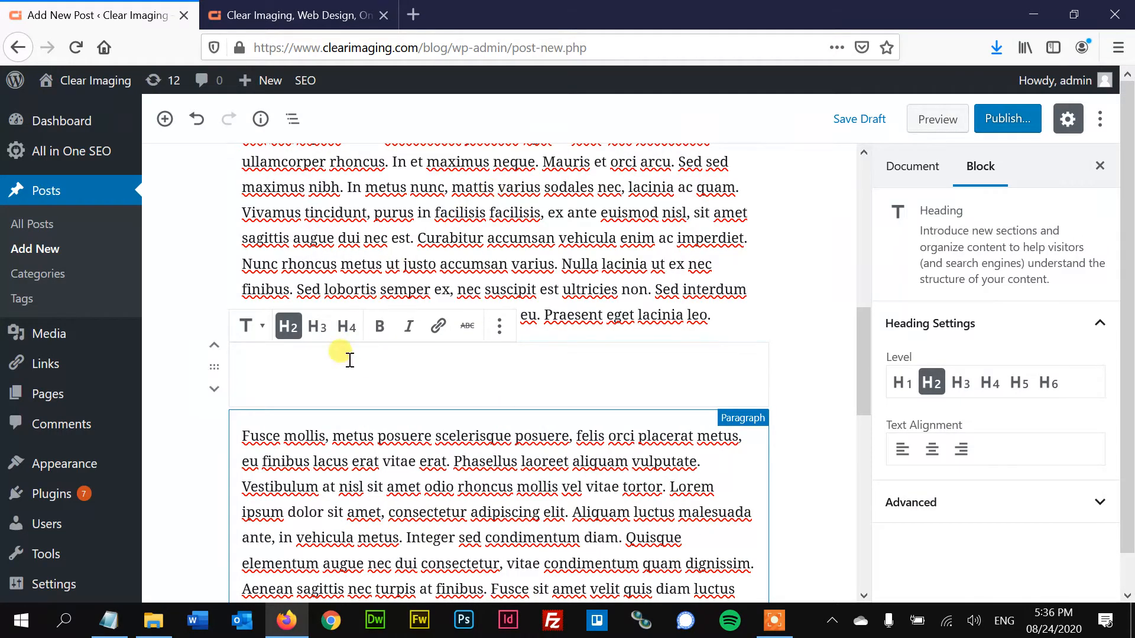
{"action": "type", "text": "ANo"}
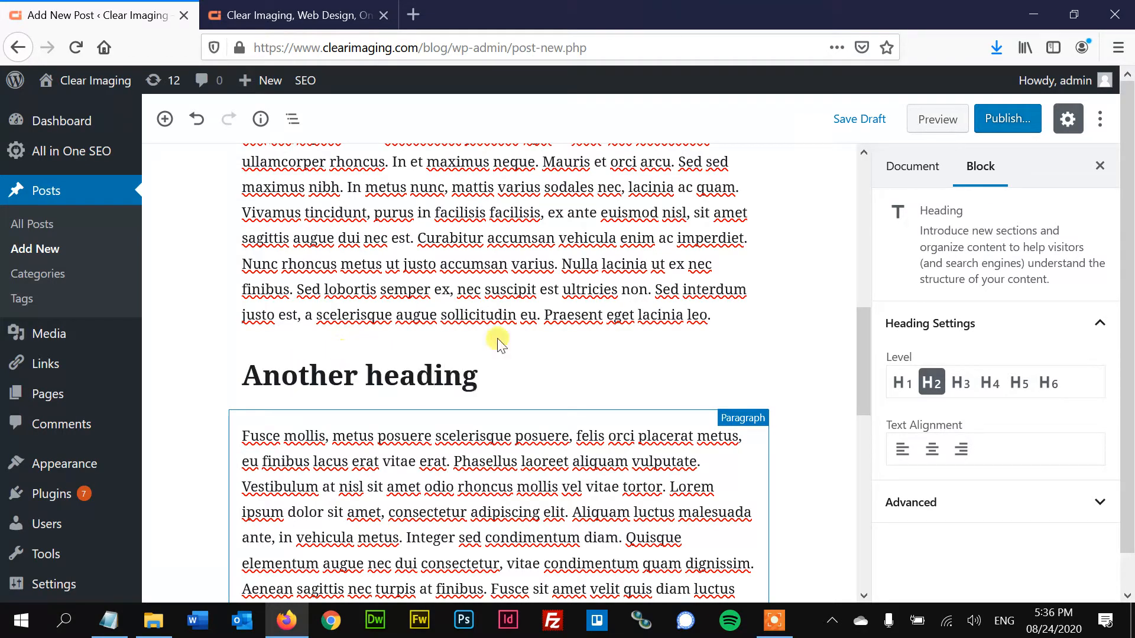
{"action": "left_click", "coordinate": [816, 398]}
- Insert an H2 heading reading "One more heading" above the paragraph that starts with "Cras tincidunt"
{"action": "scroll", "coordinate": [817, 399], "scroll_direction": "down", "scroll_amount": 10}
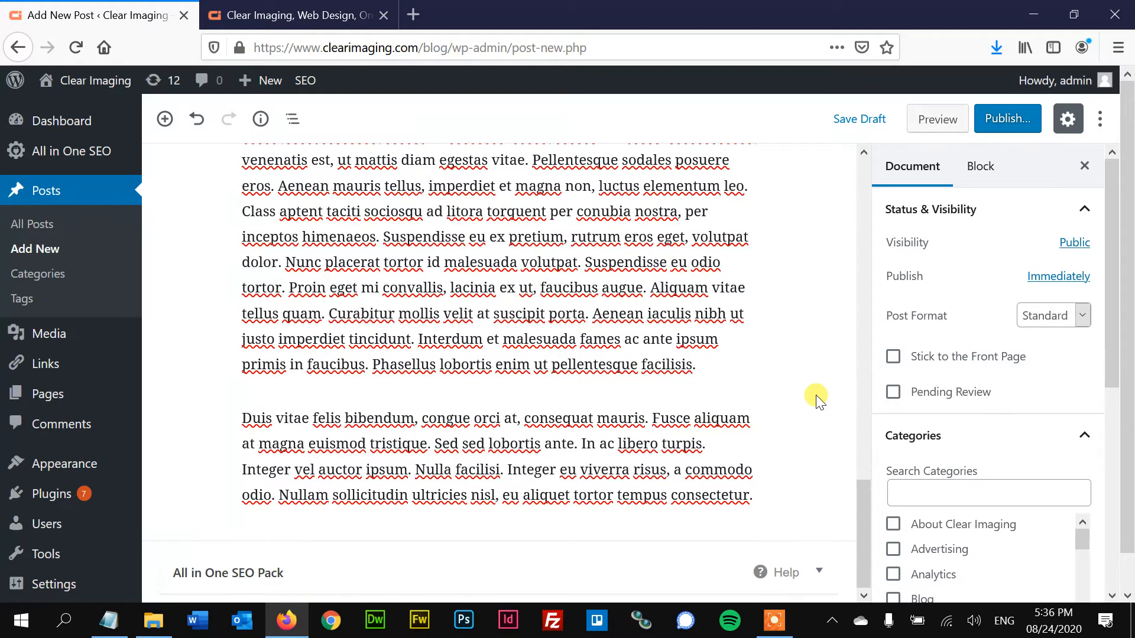
{"action": "scroll", "coordinate": [815, 397], "scroll_direction": "up", "scroll_amount": 5}
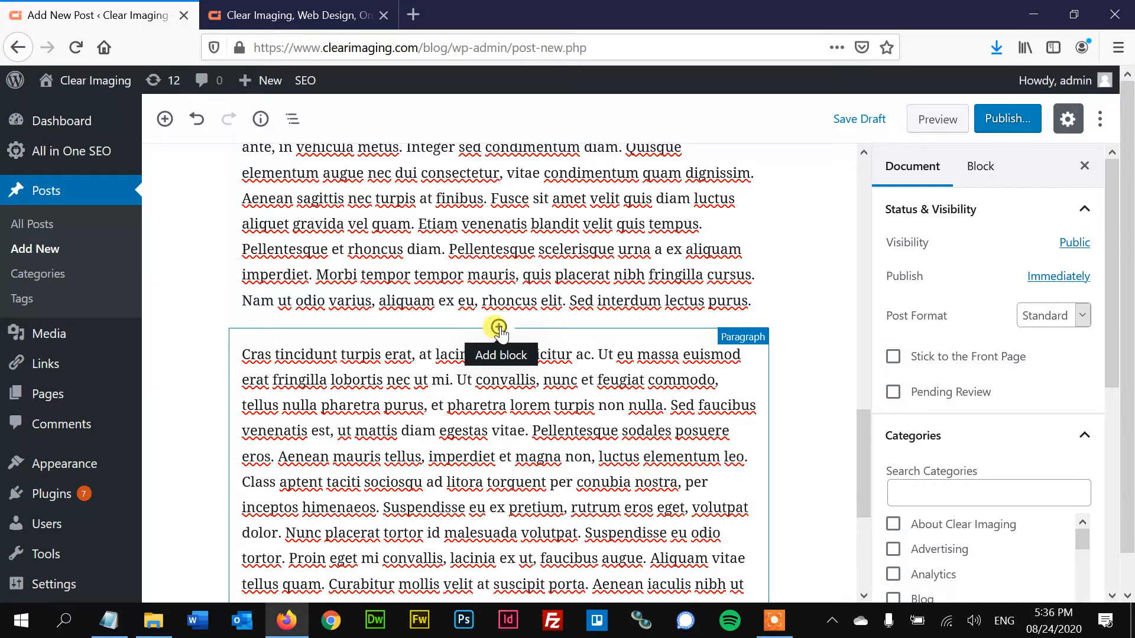
{"action": "left_click", "coordinate": [499, 327]}
{"action": "scroll", "coordinate": [544, 355], "scroll_direction": "down", "scroll_amount": 1}
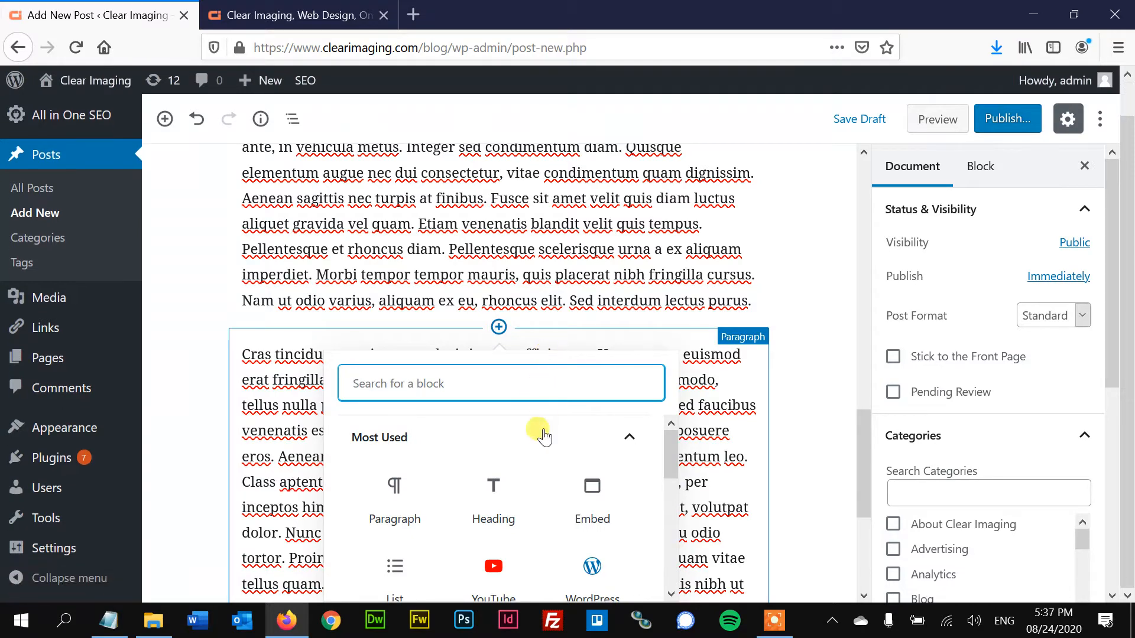
{"action": "scroll", "coordinate": [574, 489], "scroll_direction": "down", "scroll_amount": 2}
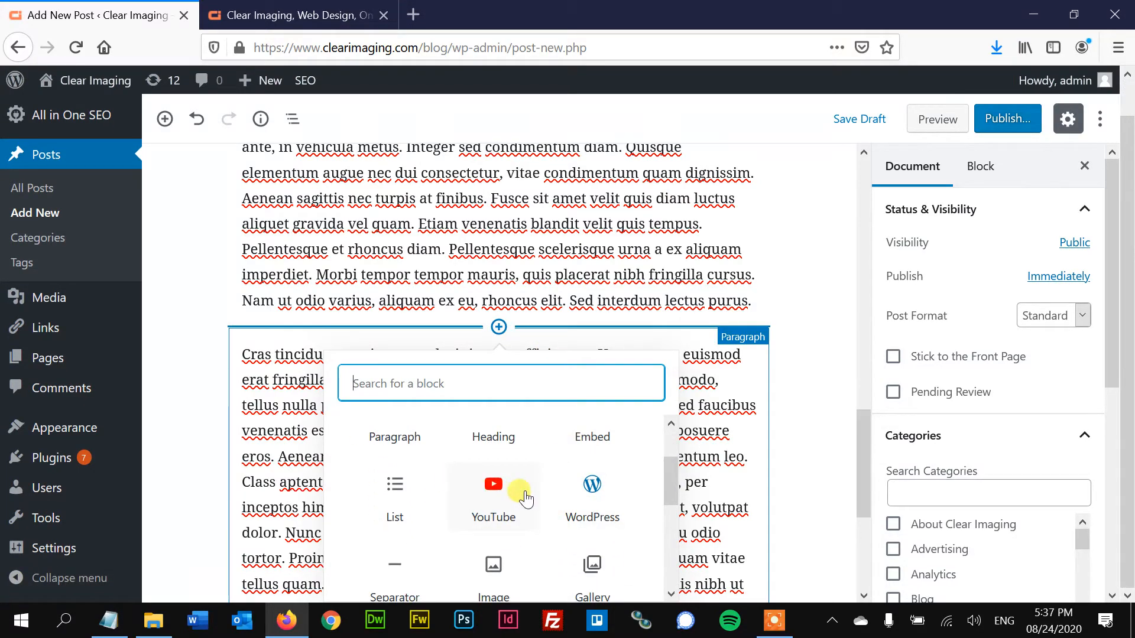
{"action": "scroll", "coordinate": [518, 493], "scroll_direction": "down", "scroll_amount": 1}
{"action": "scroll", "coordinate": [544, 491], "scroll_direction": "up", "scroll_amount": 1}
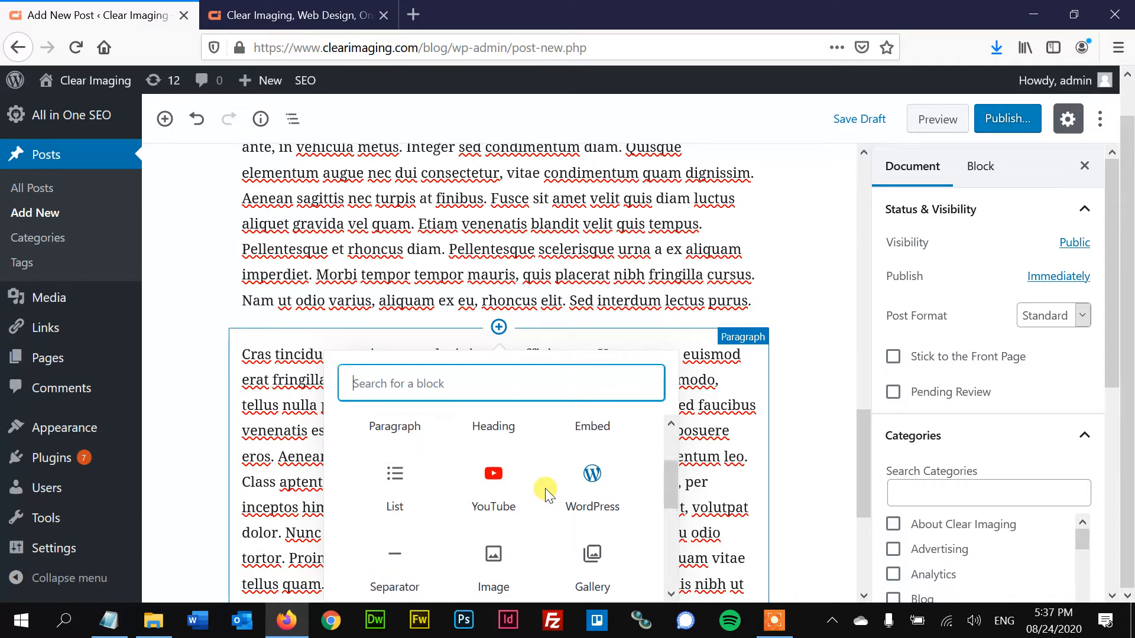
{"action": "scroll", "coordinate": [580, 503], "scroll_direction": "down", "scroll_amount": 2}
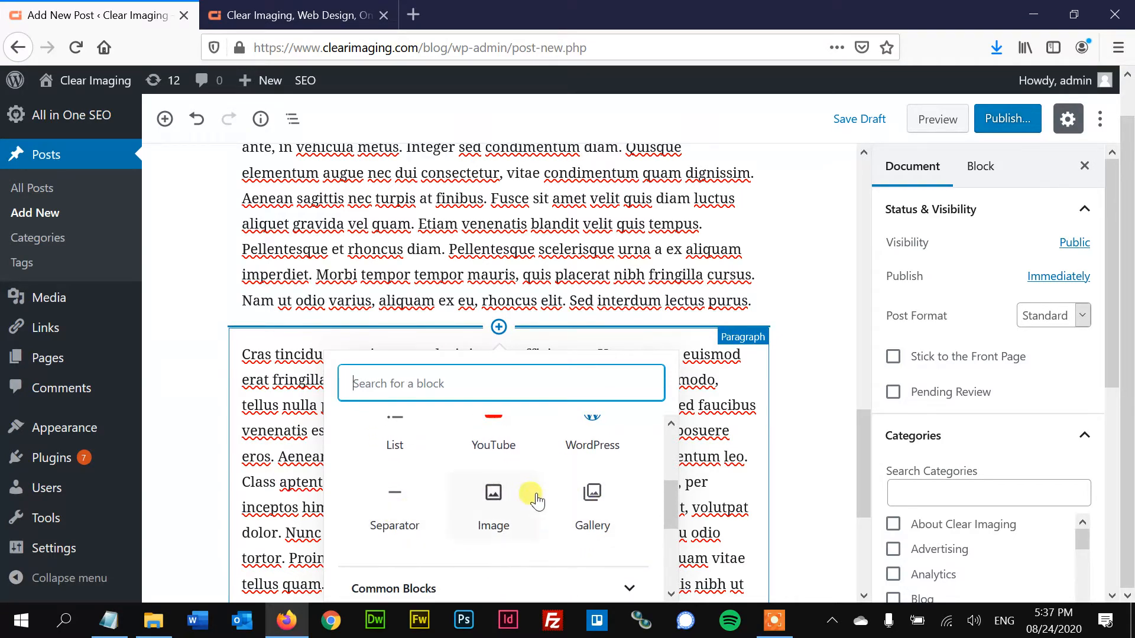
{"action": "scroll", "coordinate": [532, 497], "scroll_direction": "up", "scroll_amount": 3}
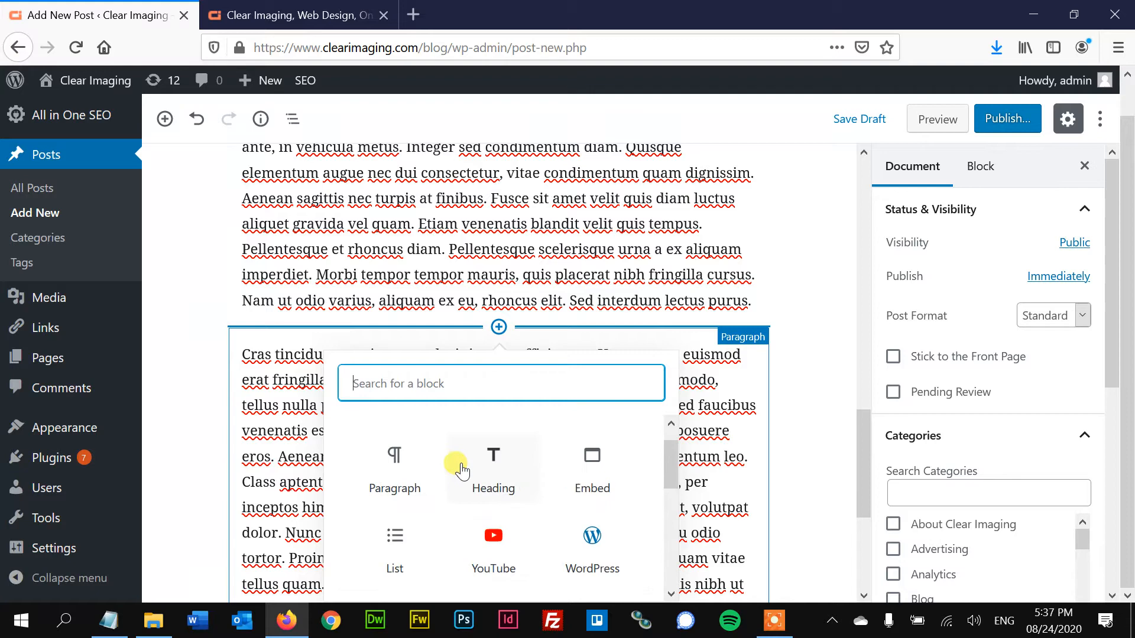
{"action": "left_click", "coordinate": [494, 458]}
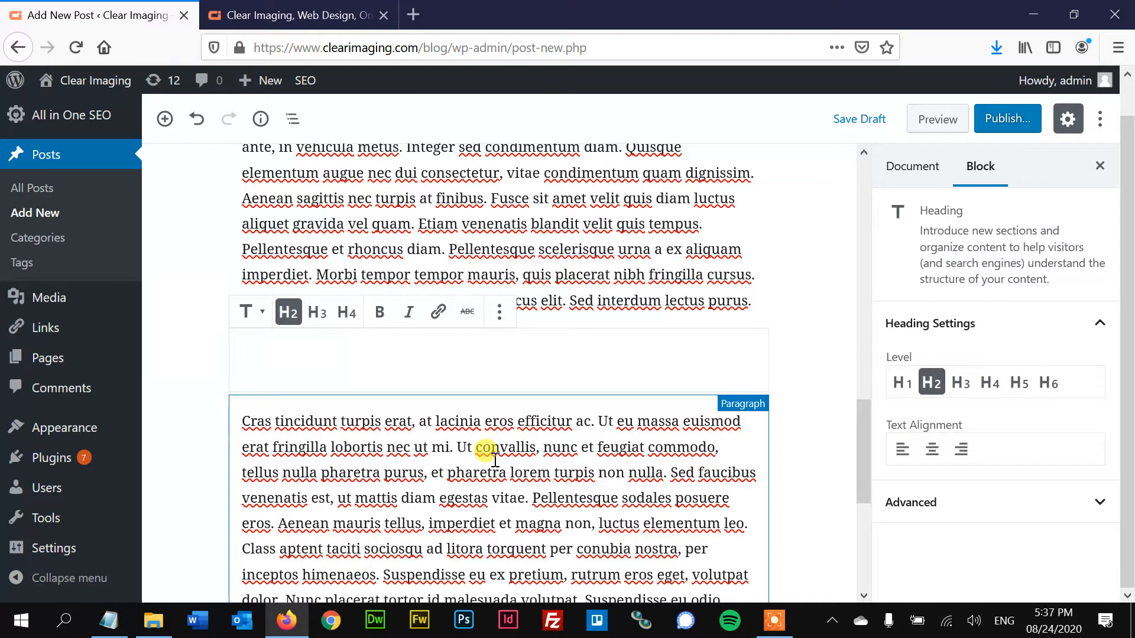
{"action": "type", "text": "One more "}
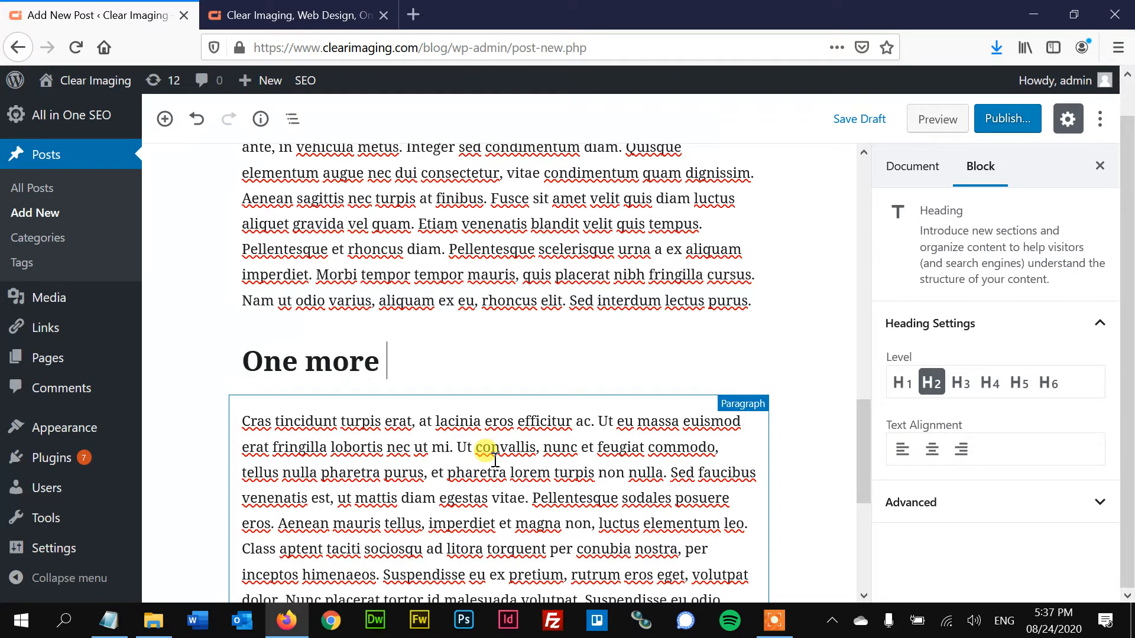
{"action": "type", "text": "heading"}
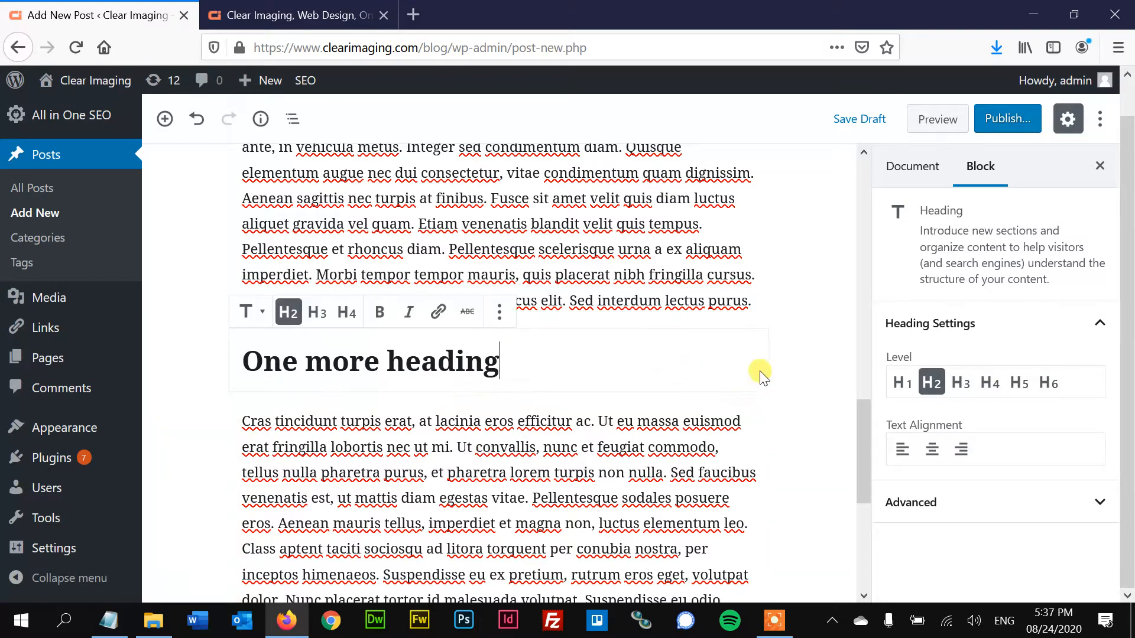
{"action": "left_click", "coordinate": [818, 382]}
- Insert an image block below "This is a heading" and upload the picture shutterstock_183256913 from the blog folder into it
{"action": "scroll", "coordinate": [818, 382], "scroll_direction": "down", "scroll_amount": 5}
{"action": "scroll", "coordinate": [818, 384], "scroll_direction": "up", "scroll_amount": 15}
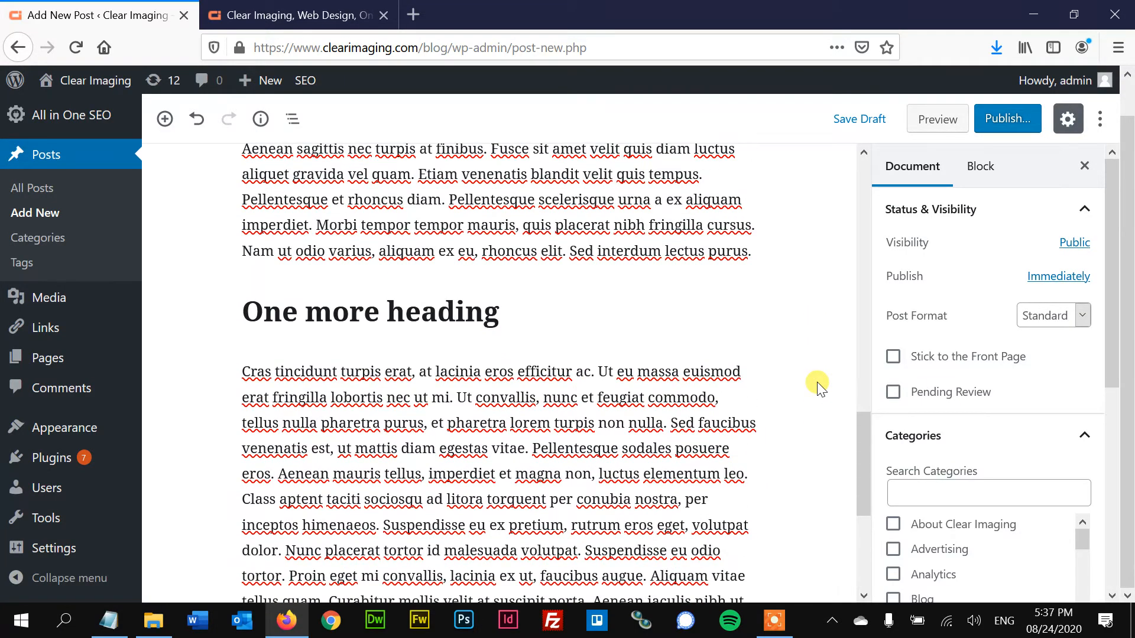
{"action": "scroll", "coordinate": [819, 384], "scroll_direction": "up", "scroll_amount": 7}
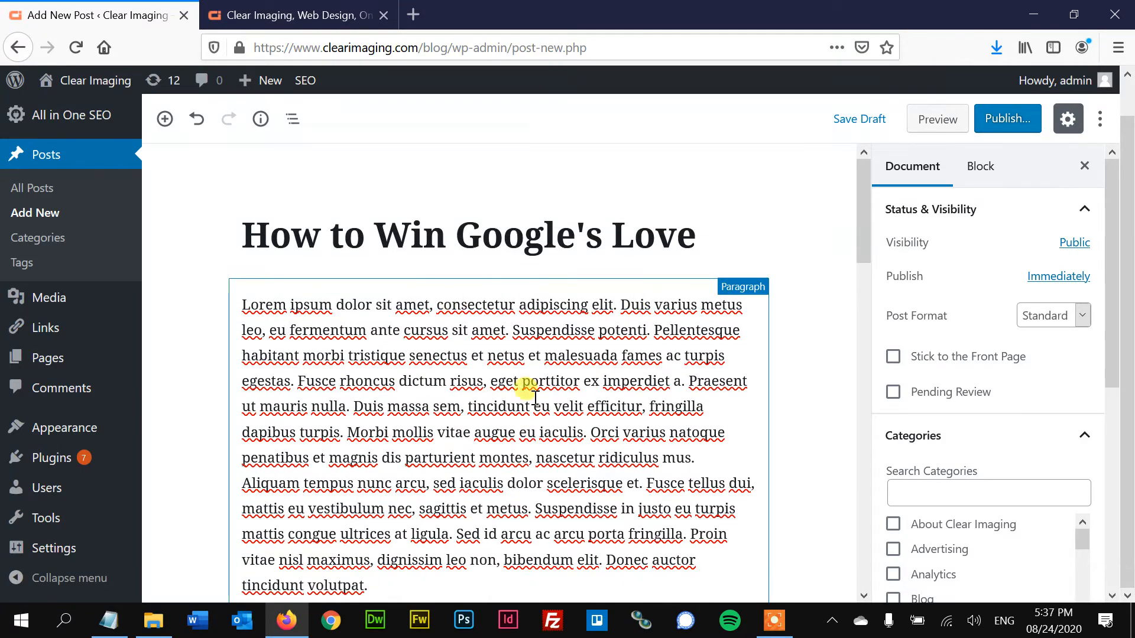
{"action": "scroll", "coordinate": [523, 402], "scroll_direction": "down", "scroll_amount": 8}
{"action": "scroll", "coordinate": [520, 292], "scroll_direction": "up", "scroll_amount": 6}
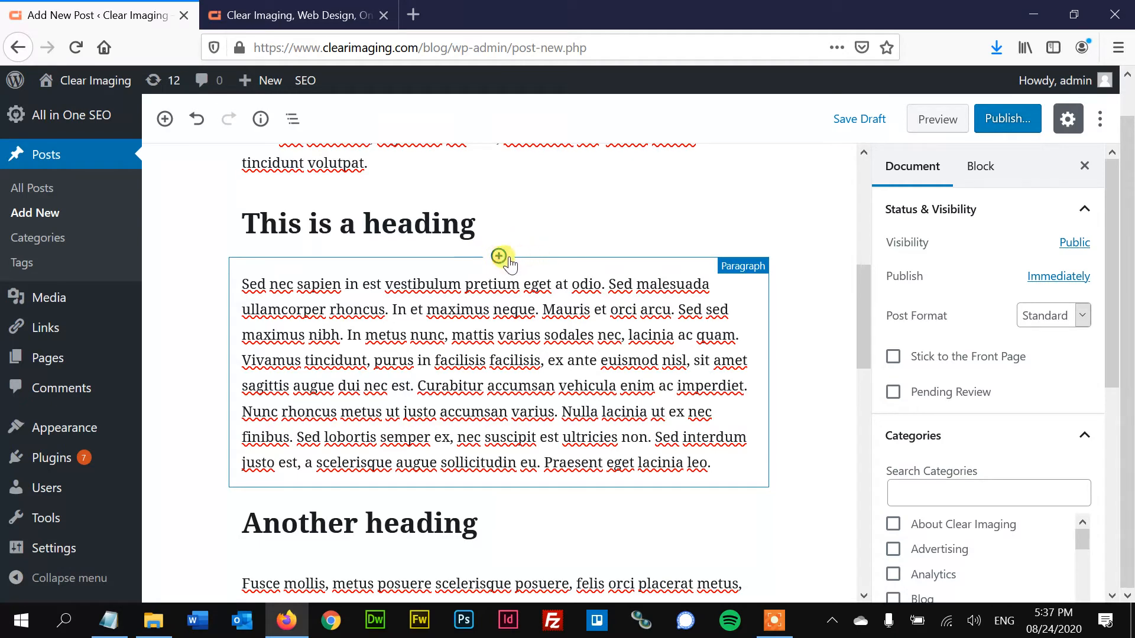
{"action": "left_click", "coordinate": [498, 258]}
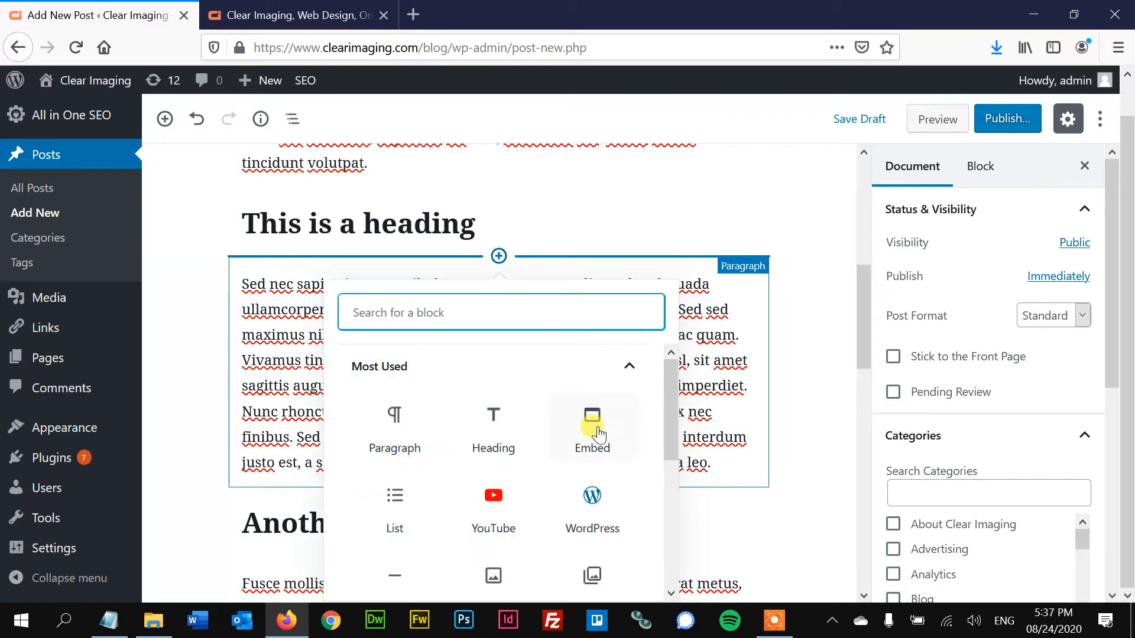
{"action": "scroll", "coordinate": [556, 525], "scroll_direction": "down", "scroll_amount": 2}
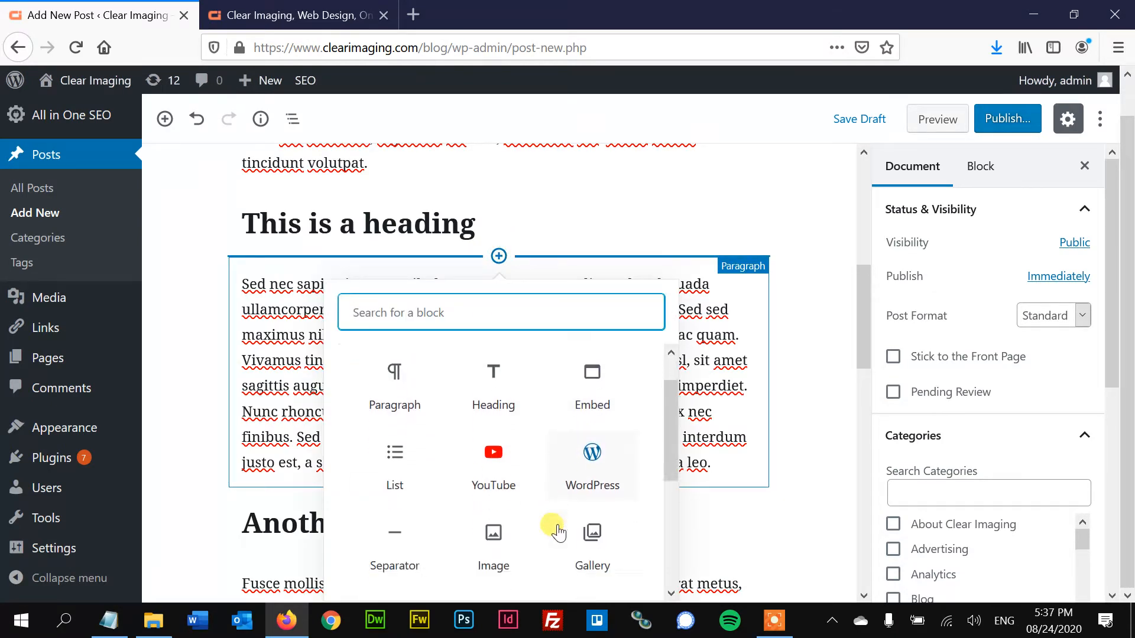
{"action": "left_click", "coordinate": [512, 532]}
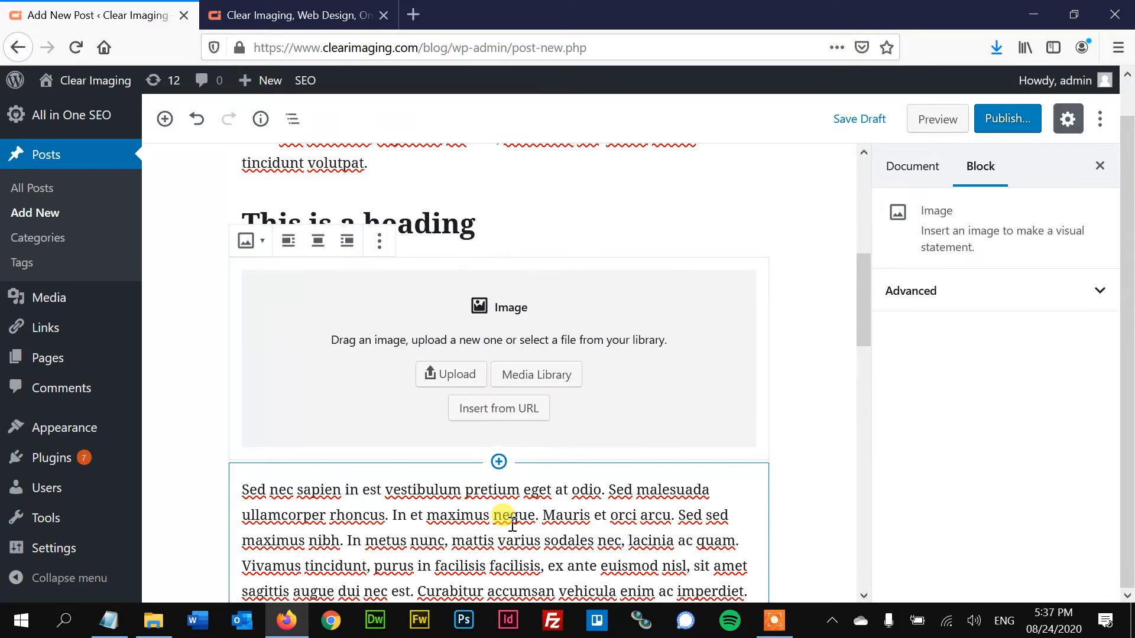
{"action": "left_click", "coordinate": [465, 381]}
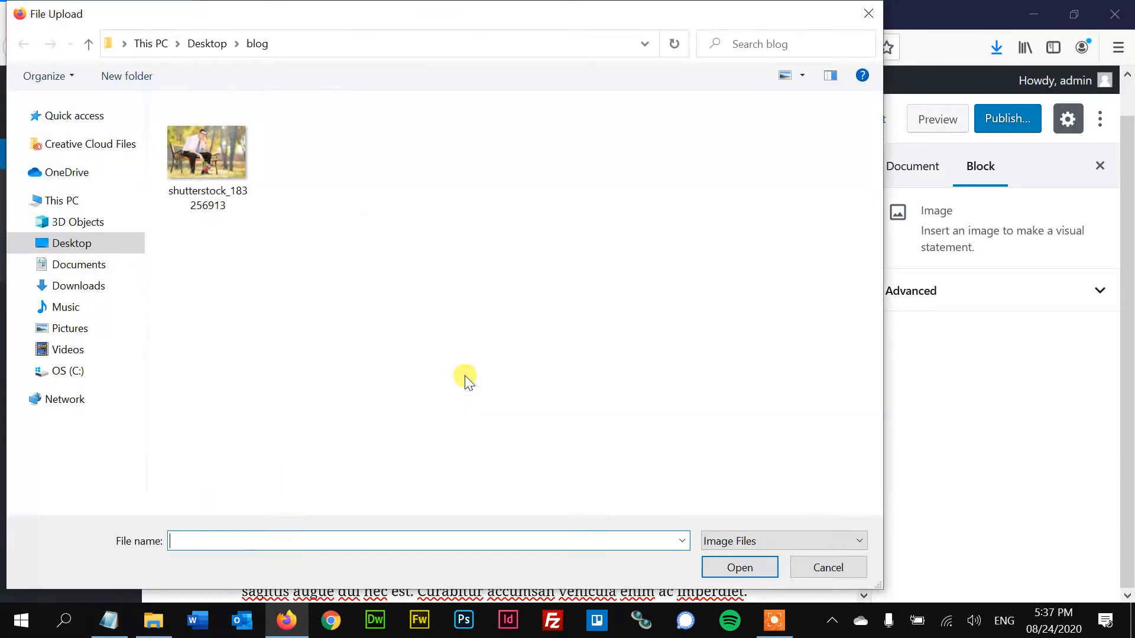
{"action": "double_click", "coordinate": [208, 161]}
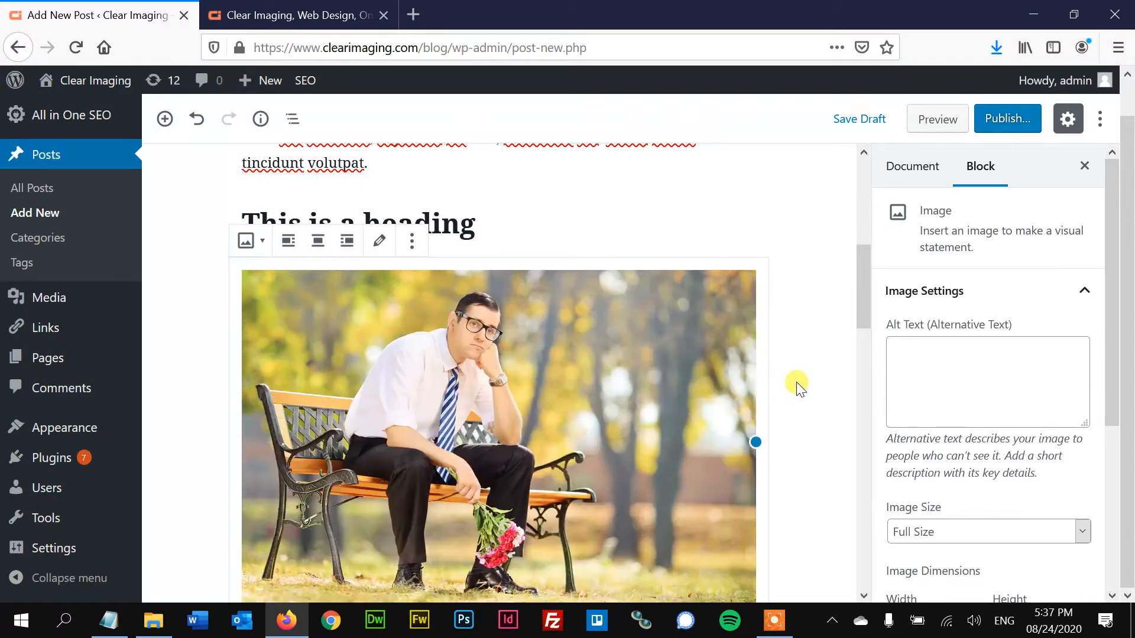
{"action": "left_click", "coordinate": [837, 393]}
- Review the post from its title past the inserted picture to the "Another heading" section
{"action": "scroll", "coordinate": [837, 393], "scroll_direction": "down", "scroll_amount": 2}
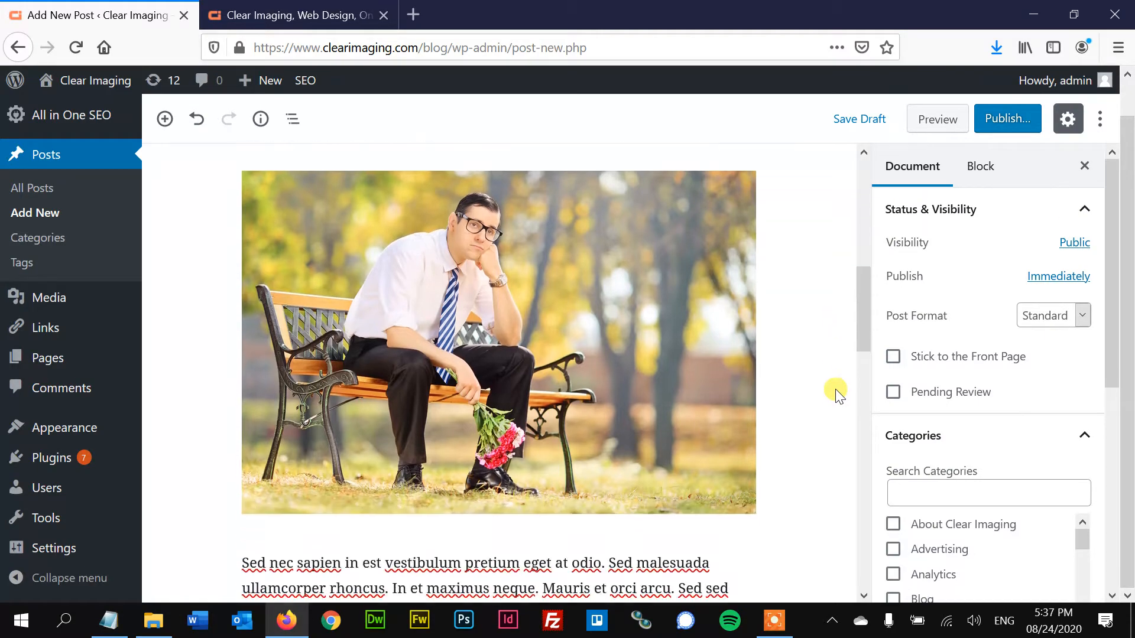
{"action": "scroll", "coordinate": [837, 393], "scroll_direction": "up", "scroll_amount": 5}
{"action": "scroll", "coordinate": [835, 389], "scroll_direction": "up", "scroll_amount": 4}
{"action": "scroll", "coordinate": [836, 389], "scroll_direction": "down", "scroll_amount": 8}
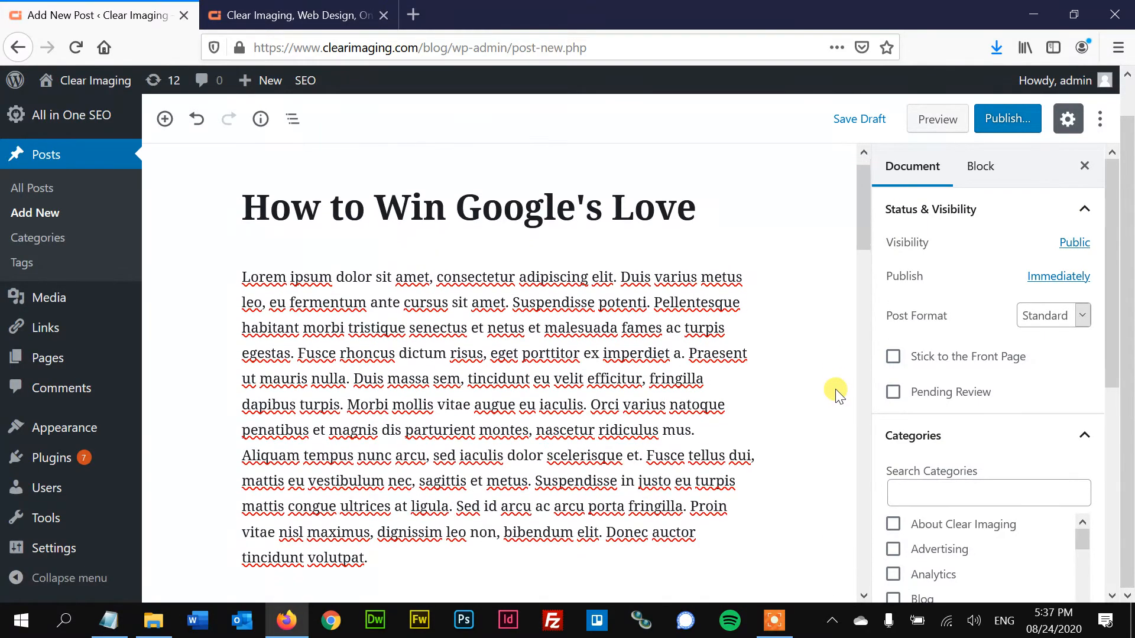
{"action": "scroll", "coordinate": [835, 389], "scroll_direction": "down", "scroll_amount": 2}
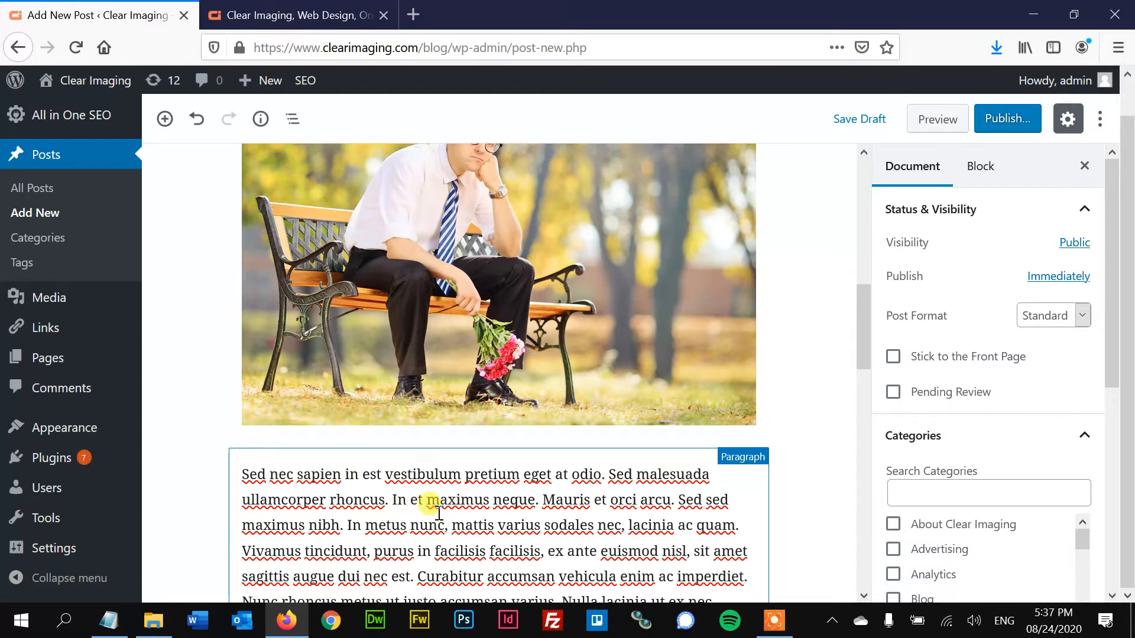
{"action": "scroll", "coordinate": [523, 535], "scroll_direction": "down", "scroll_amount": 1}
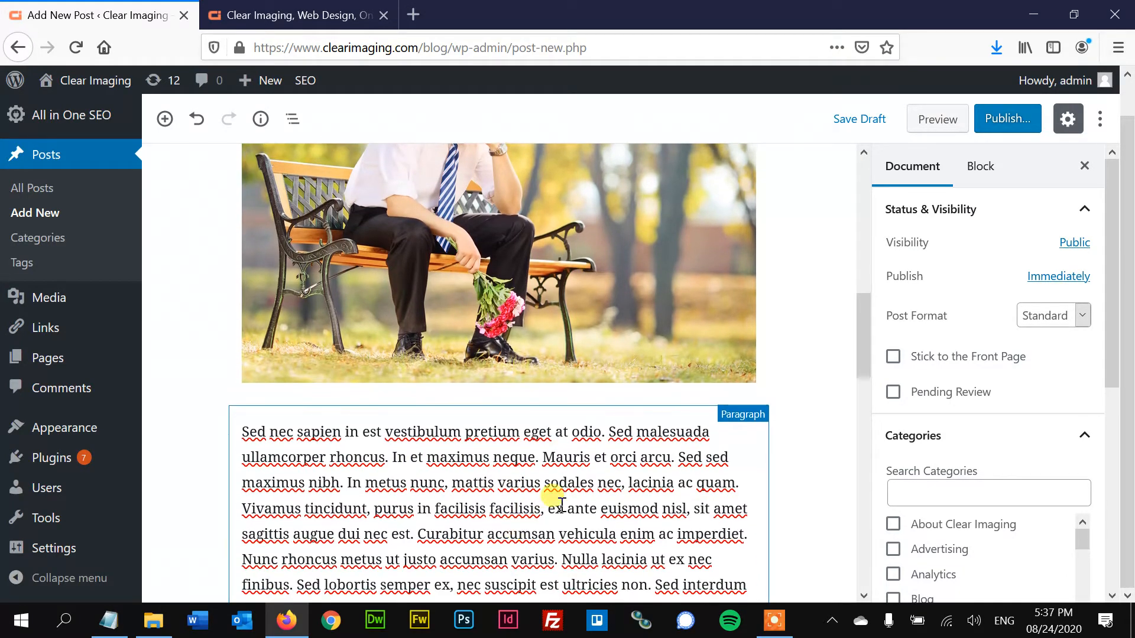
{"action": "scroll", "coordinate": [544, 494], "scroll_direction": "up", "scroll_amount": 2}
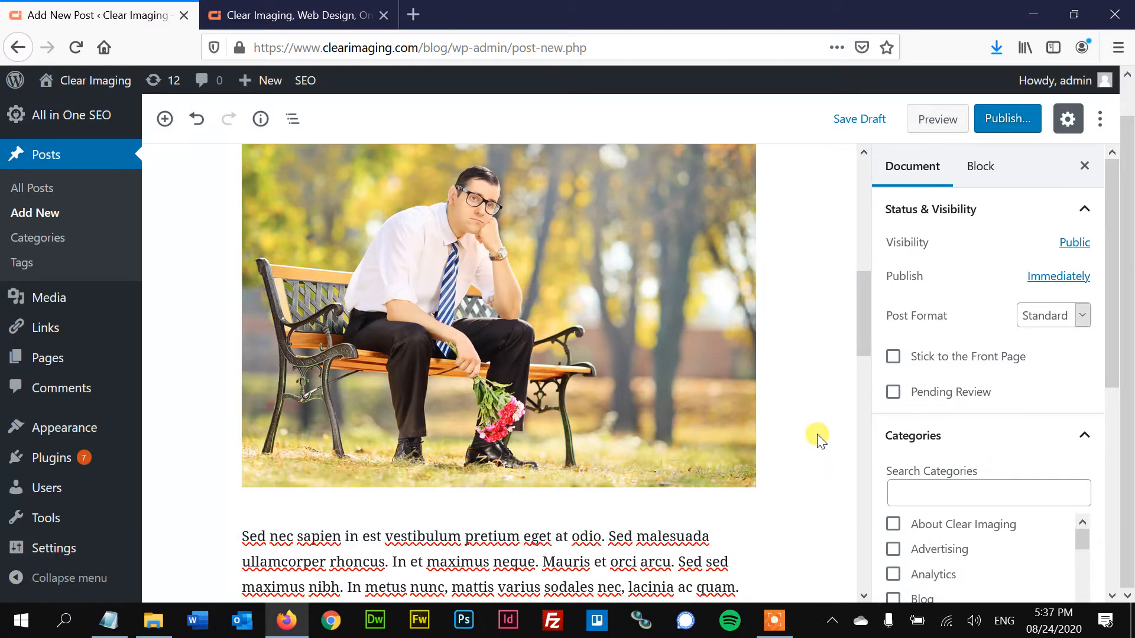
{"action": "scroll", "coordinate": [819, 439], "scroll_direction": "up", "scroll_amount": 3}
{"action": "scroll", "coordinate": [682, 417], "scroll_direction": "down", "scroll_amount": 4}
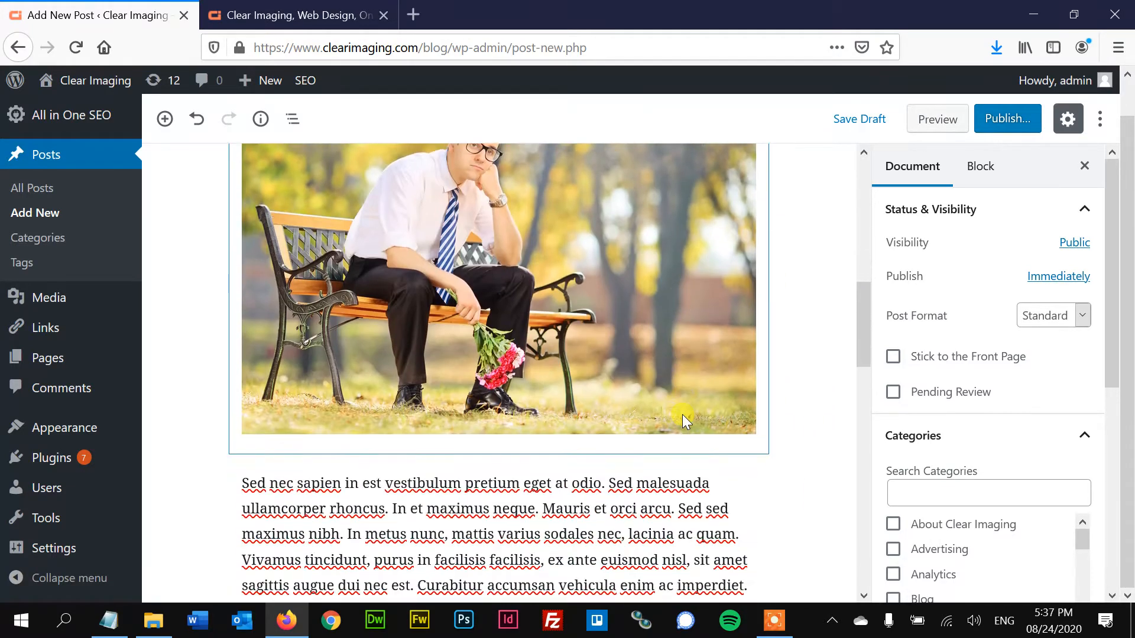
{"action": "scroll", "coordinate": [683, 414], "scroll_direction": "down", "scroll_amount": 5}
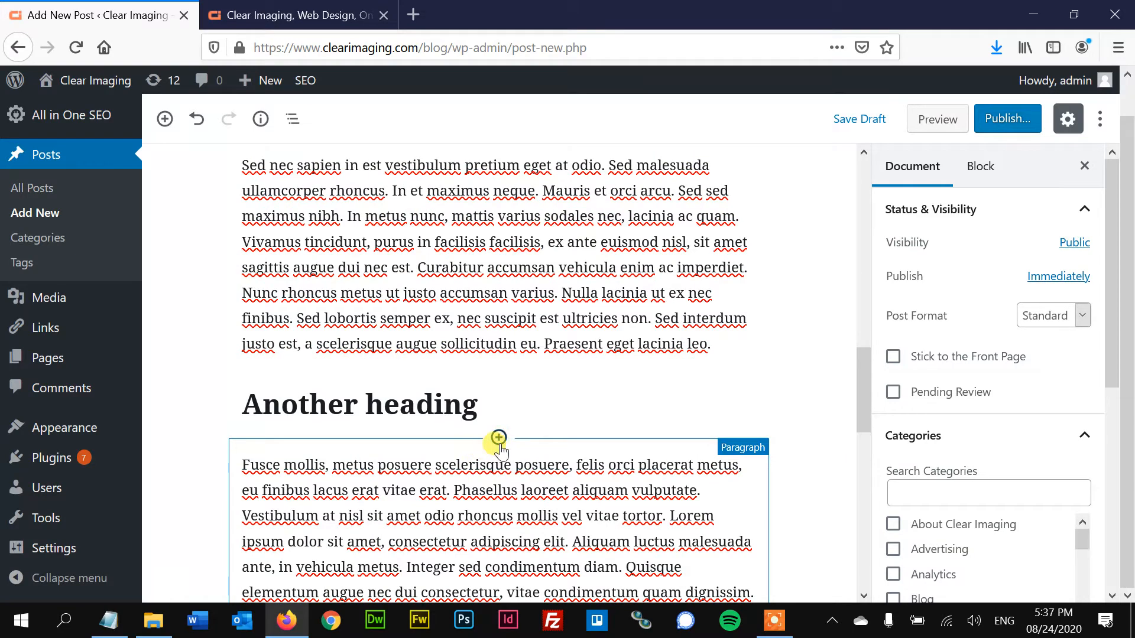
{"action": "left_click", "coordinate": [499, 444]}
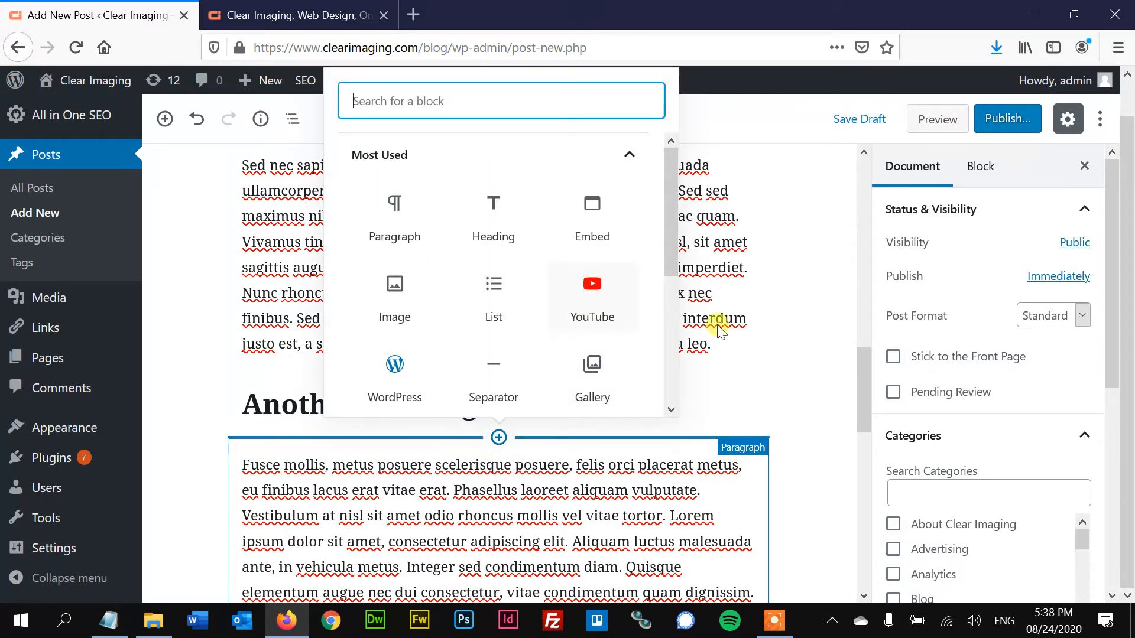
{"action": "scroll", "coordinate": [542, 398], "scroll_direction": "down", "scroll_amount": 4}
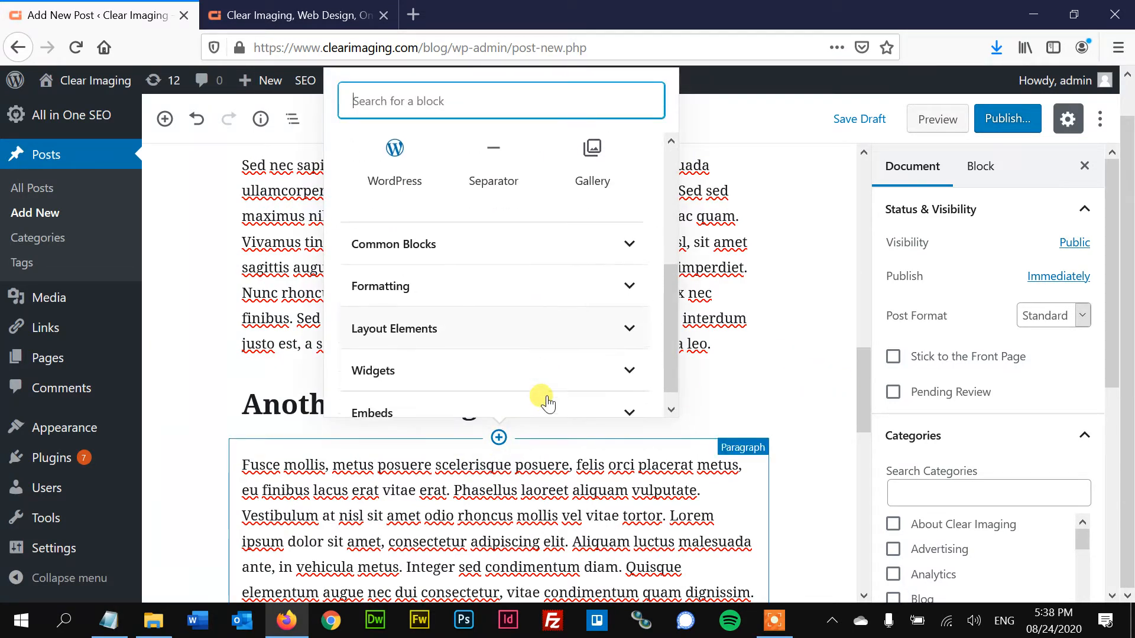
{"action": "scroll", "coordinate": [542, 398], "scroll_direction": "up", "scroll_amount": 4}
{"action": "left_click", "coordinate": [813, 402]}
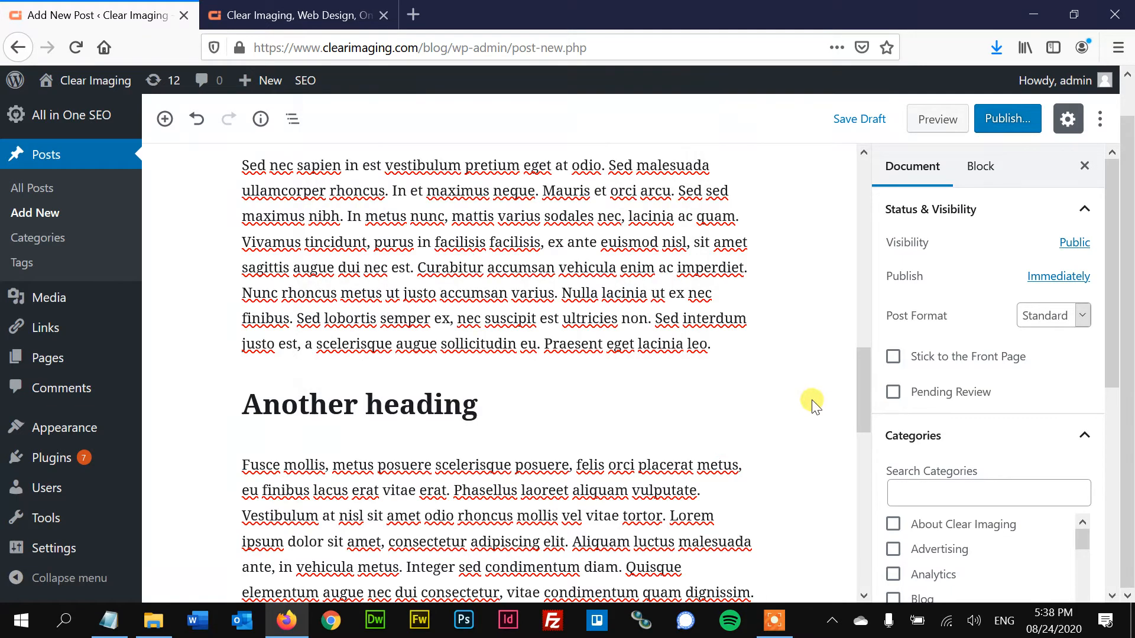
- Assign the post to the Search Engine Optimization category
{"action": "scroll", "coordinate": [813, 401], "scroll_direction": "up", "scroll_amount": 10}
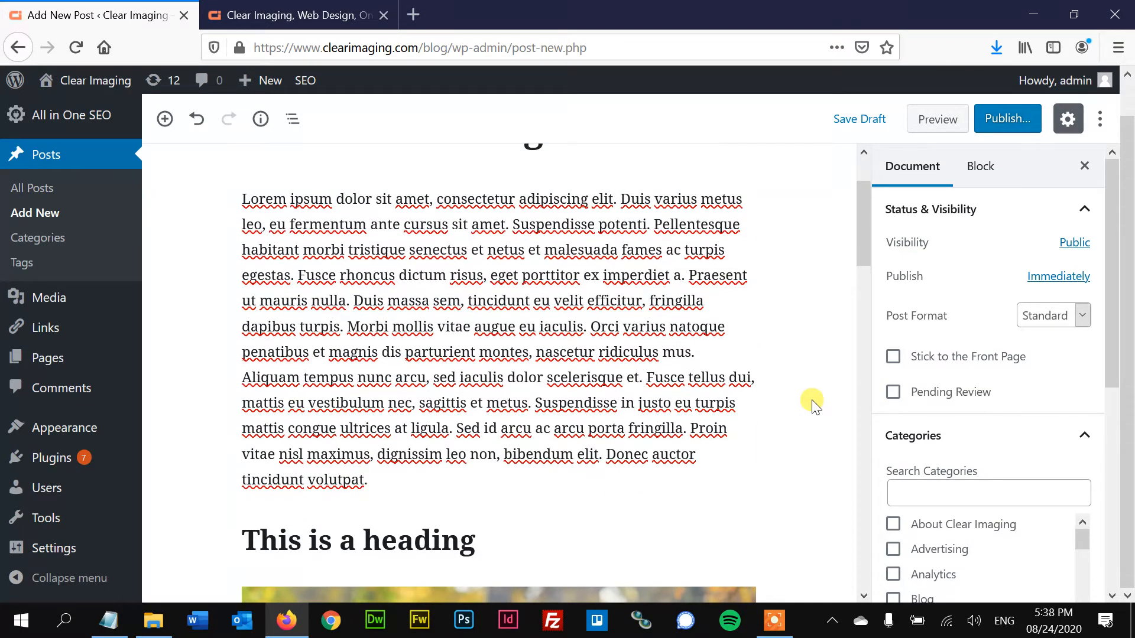
{"action": "scroll", "coordinate": [812, 402], "scroll_direction": "up", "scroll_amount": 2}
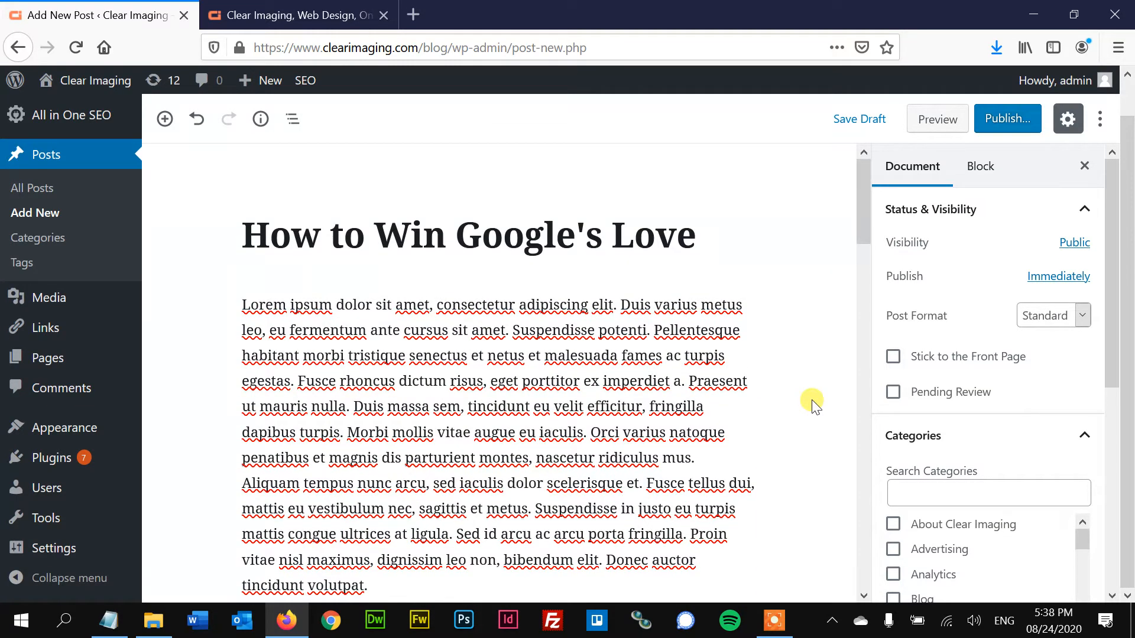
{"action": "scroll", "coordinate": [813, 402], "scroll_direction": "down", "scroll_amount": 1}
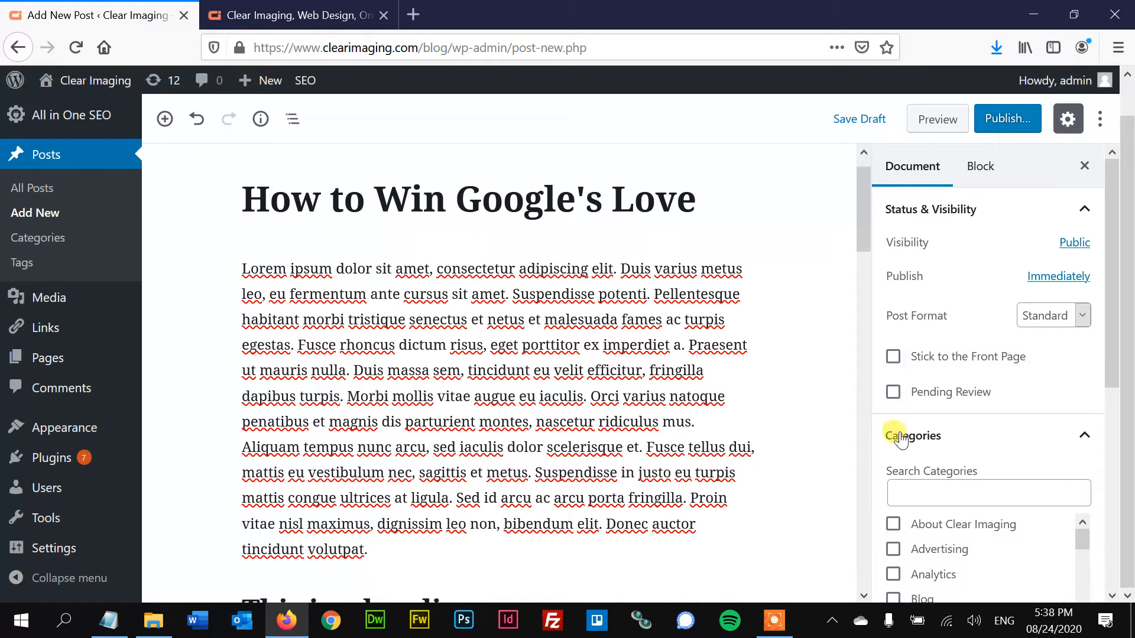
{"action": "scroll", "coordinate": [984, 467], "scroll_direction": "down", "scroll_amount": 3}
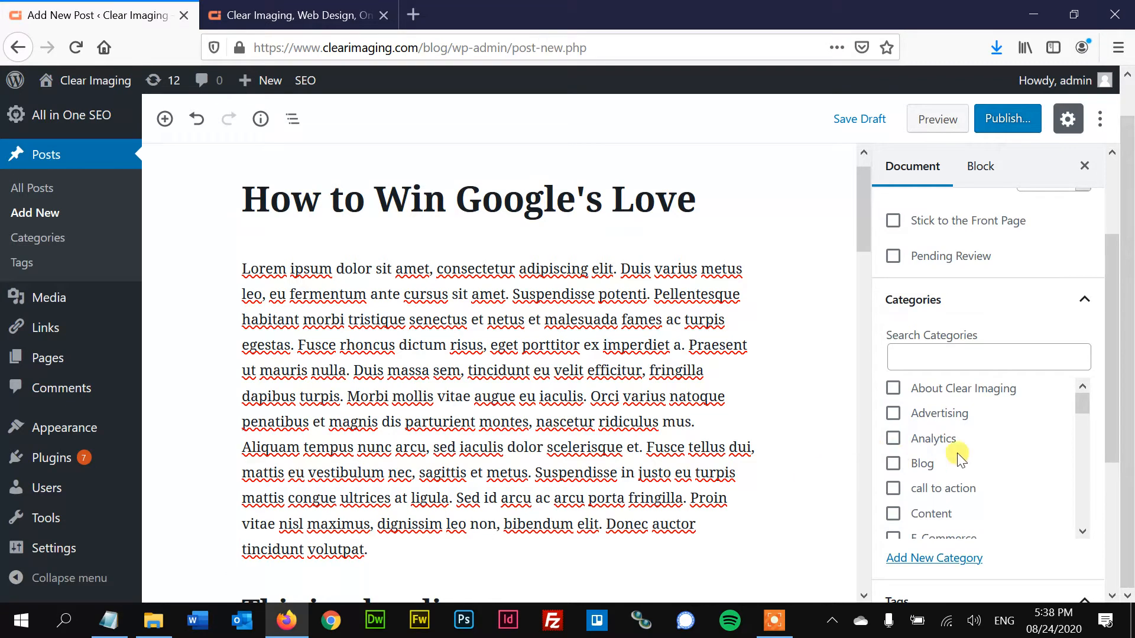
{"action": "scroll", "coordinate": [977, 496], "scroll_direction": "down", "scroll_amount": 3}
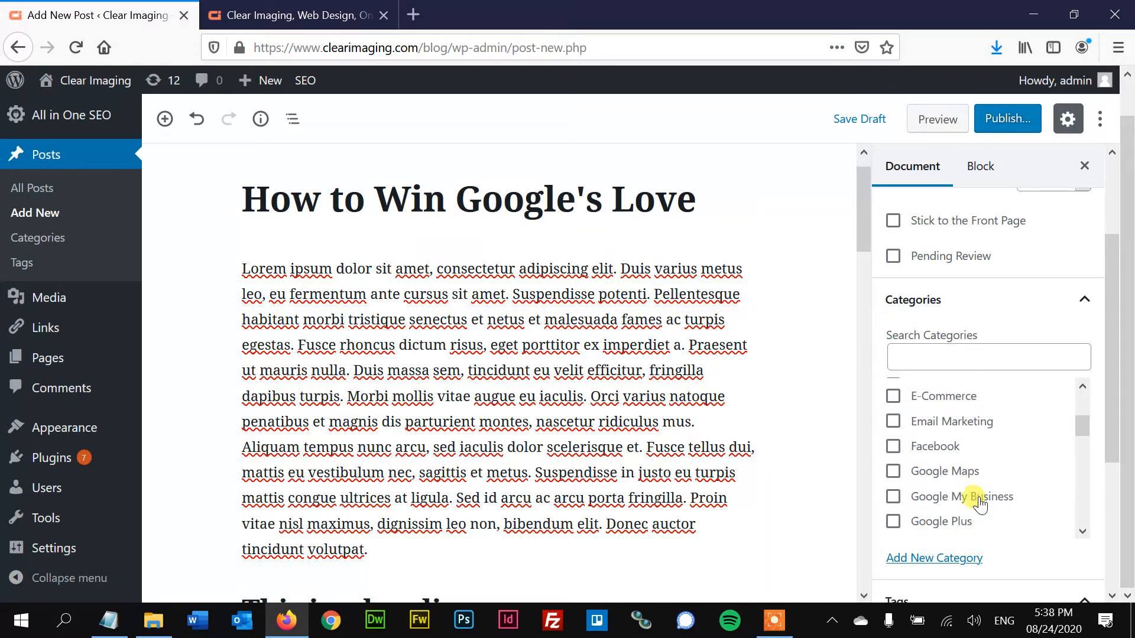
{"action": "scroll", "coordinate": [979, 504], "scroll_direction": "down", "scroll_amount": 5}
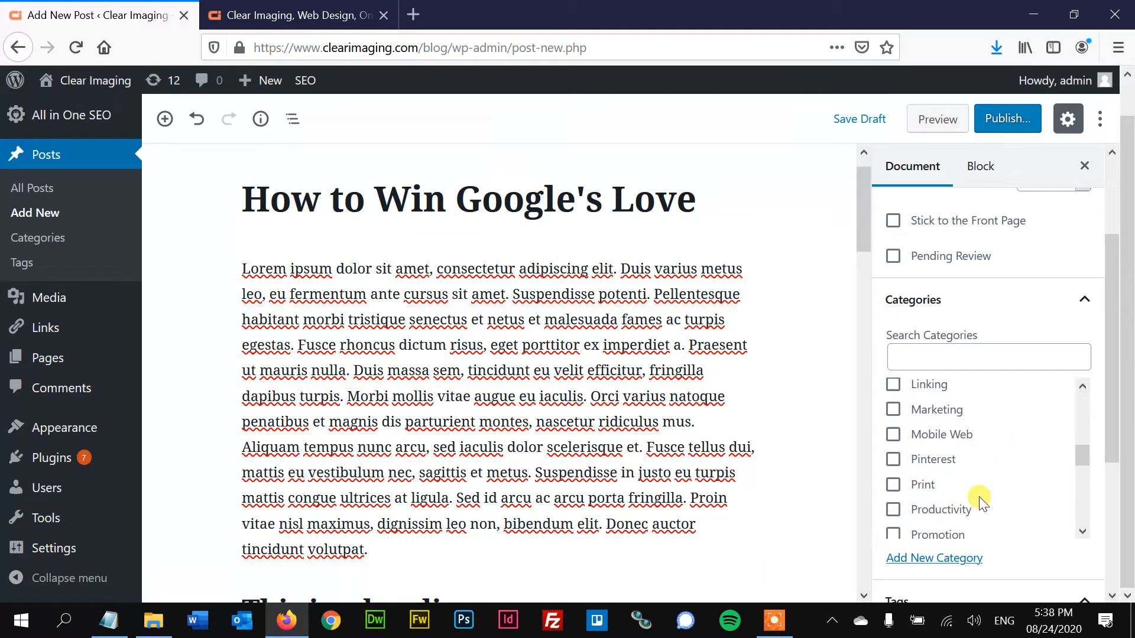
{"action": "scroll", "coordinate": [979, 504], "scroll_direction": "down", "scroll_amount": 2}
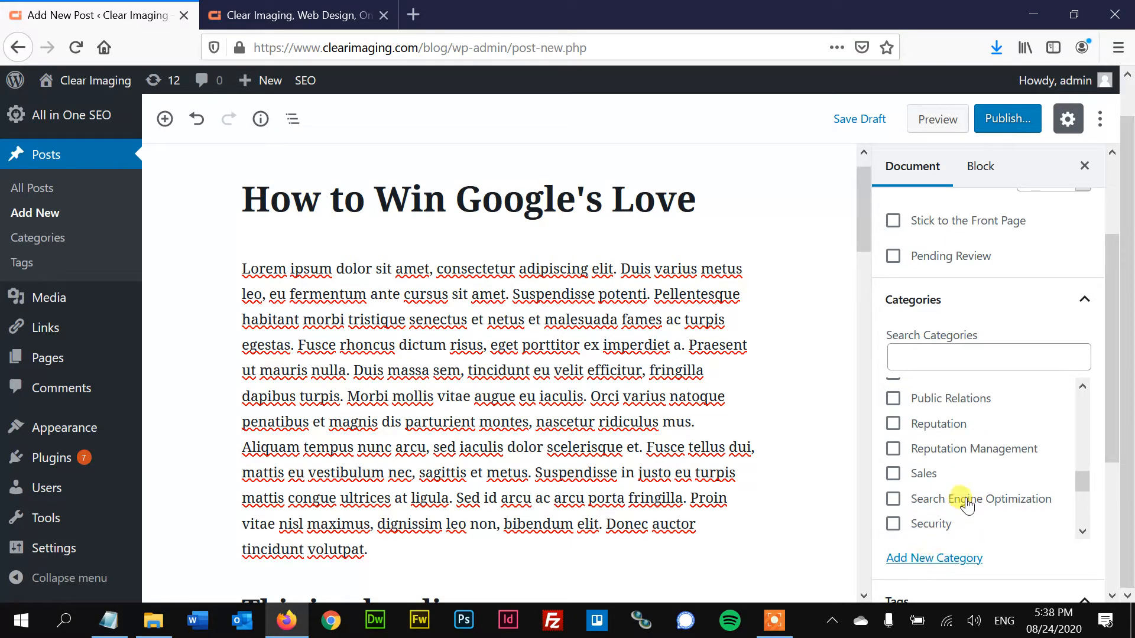
{"action": "scroll", "coordinate": [967, 502], "scroll_direction": "down", "scroll_amount": 4}
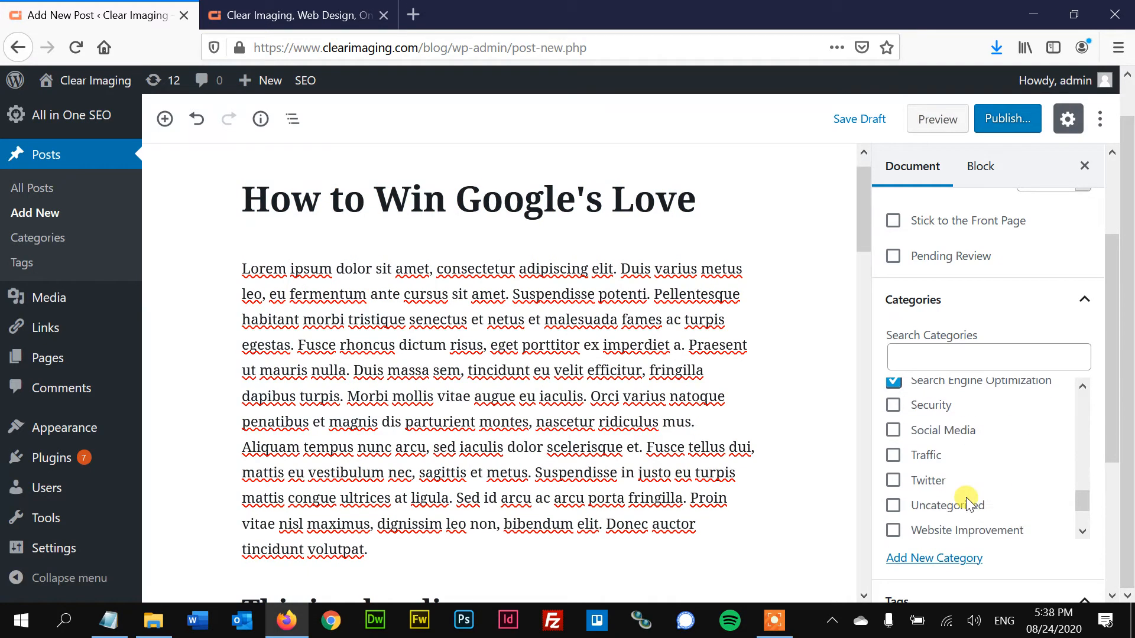
- Add the tags "google" and "SEO" to the post
{"action": "scroll", "coordinate": [866, 488], "scroll_direction": "down", "scroll_amount": 3}
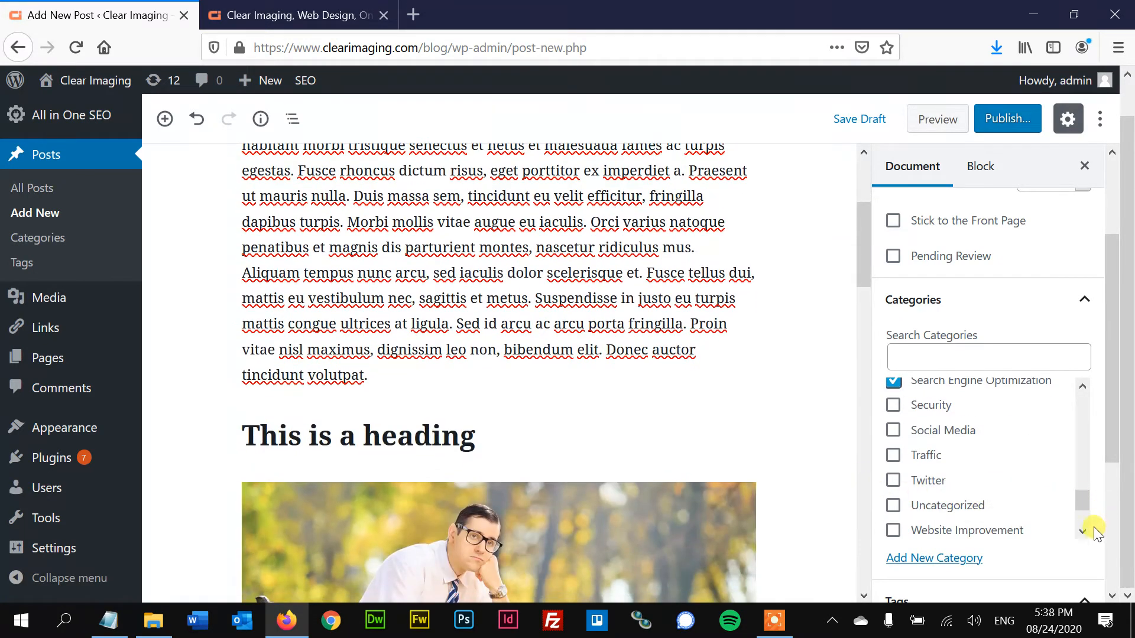
{"action": "scroll", "coordinate": [1094, 532], "scroll_direction": "down", "scroll_amount": 3}
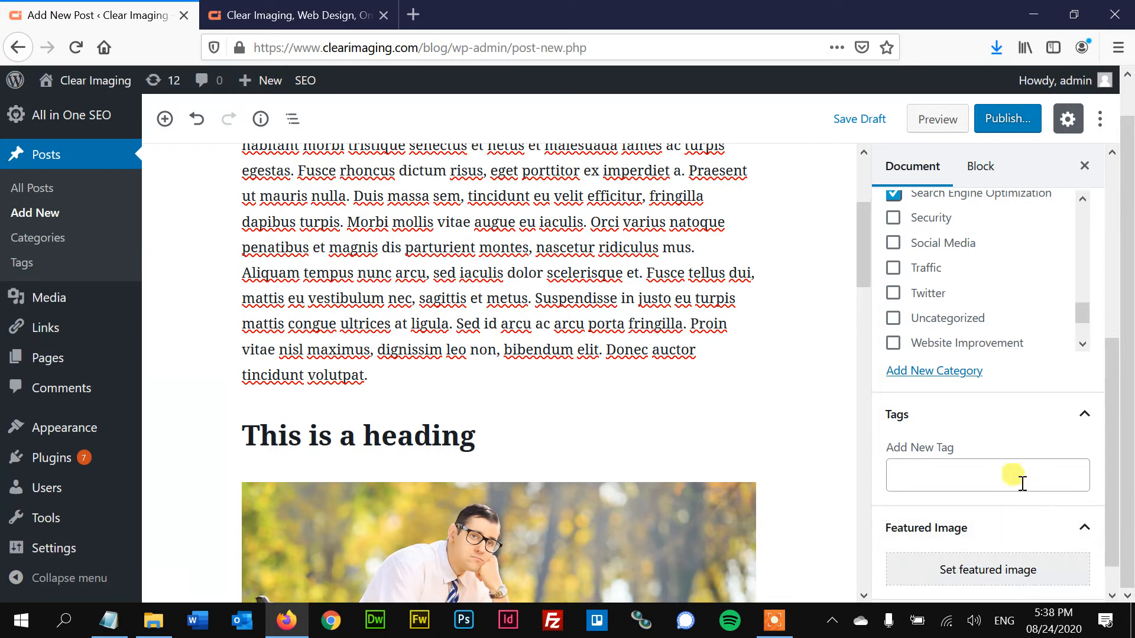
{"action": "left_click", "coordinate": [1022, 480]}
{"action": "type", "text": "G"}
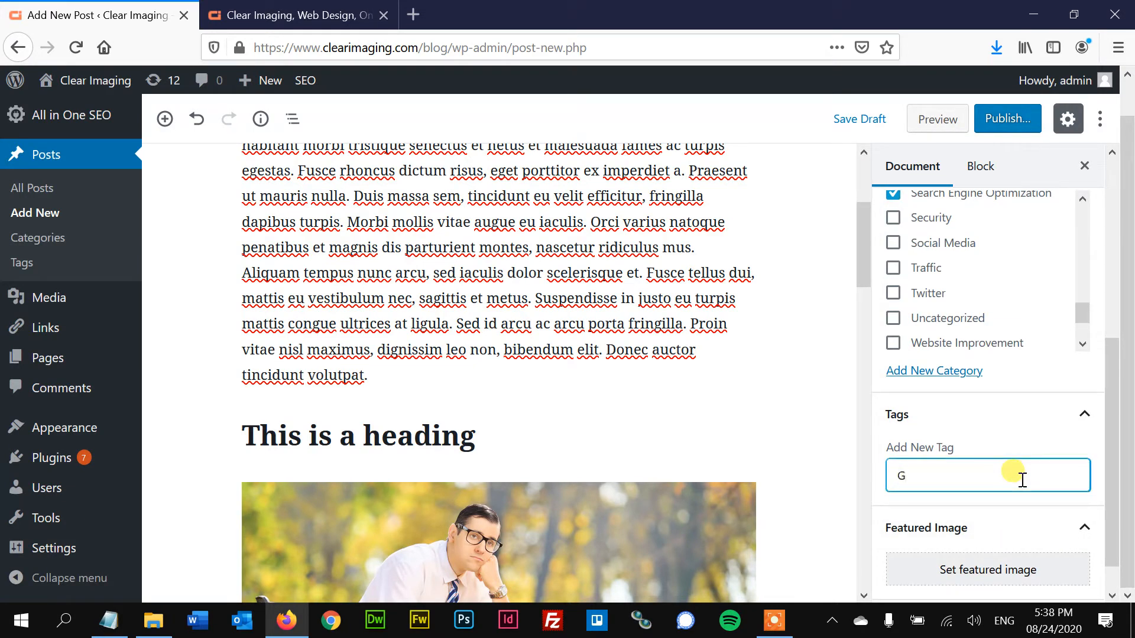
{"action": "type", "text": "oogle"}
{"action": "key", "text": "Return"}
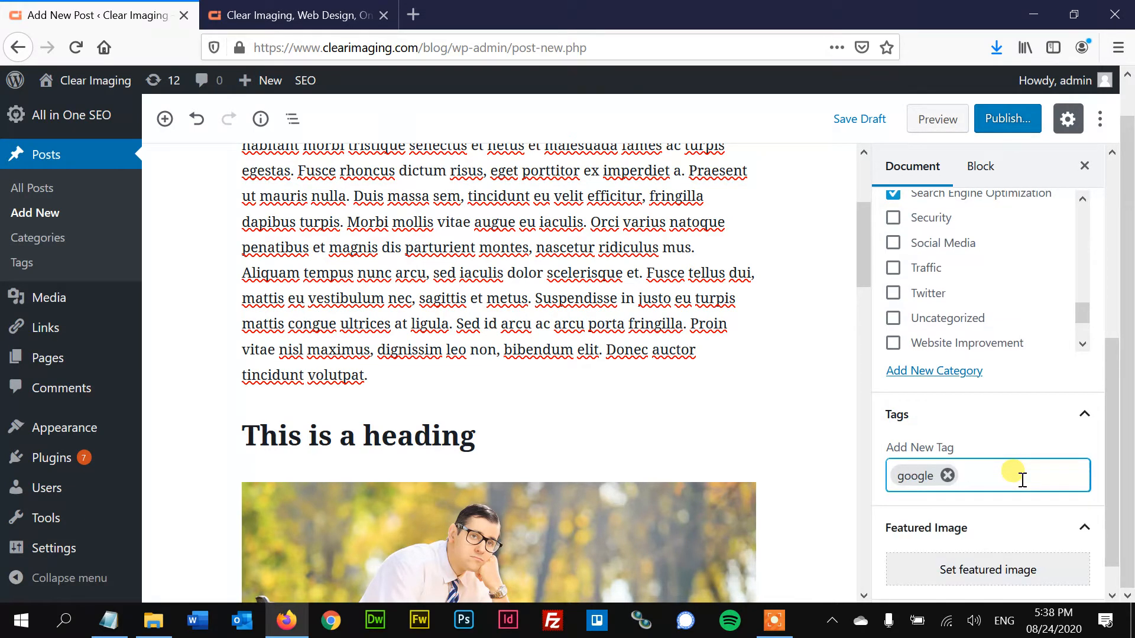
{"action": "type", "text": "seo"}
{"action": "key", "text": "Return"}
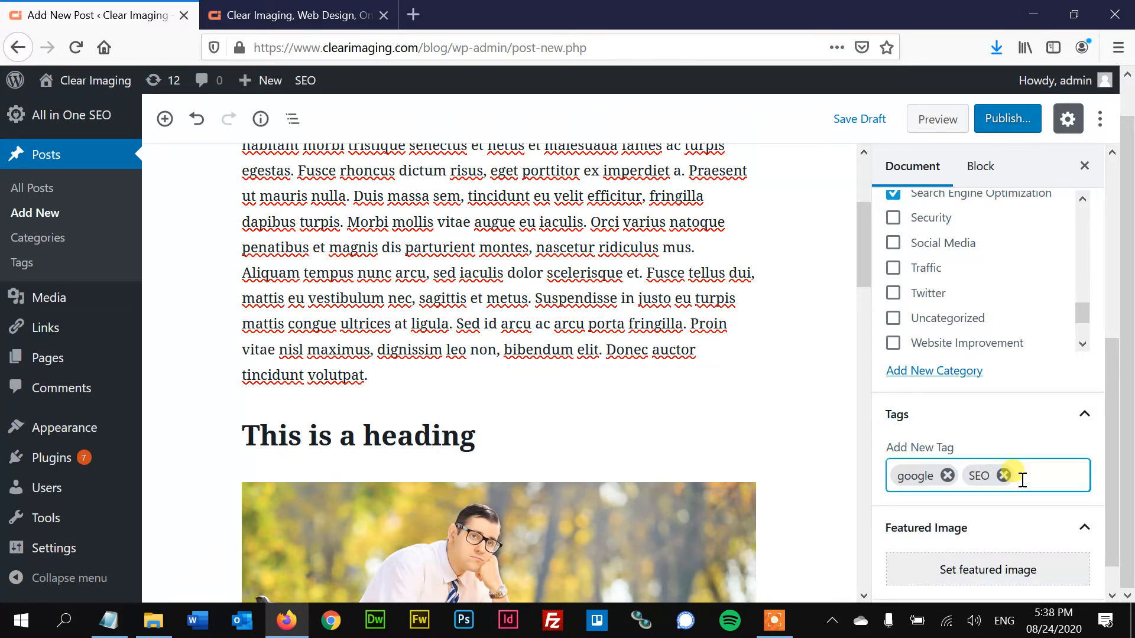
- Set the uploaded picture shutterstock_183256913-1.jpg from the media library as the post's featured image
{"action": "scroll", "coordinate": [1022, 480], "scroll_direction": "down", "scroll_amount": 1}
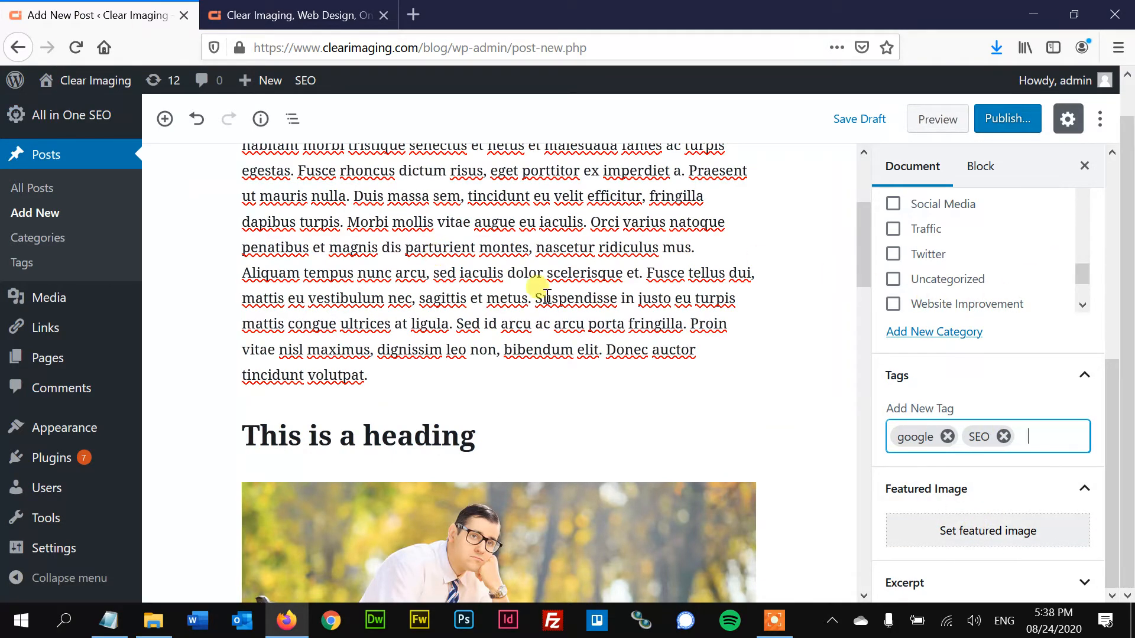
{"action": "left_click", "coordinate": [948, 538]}
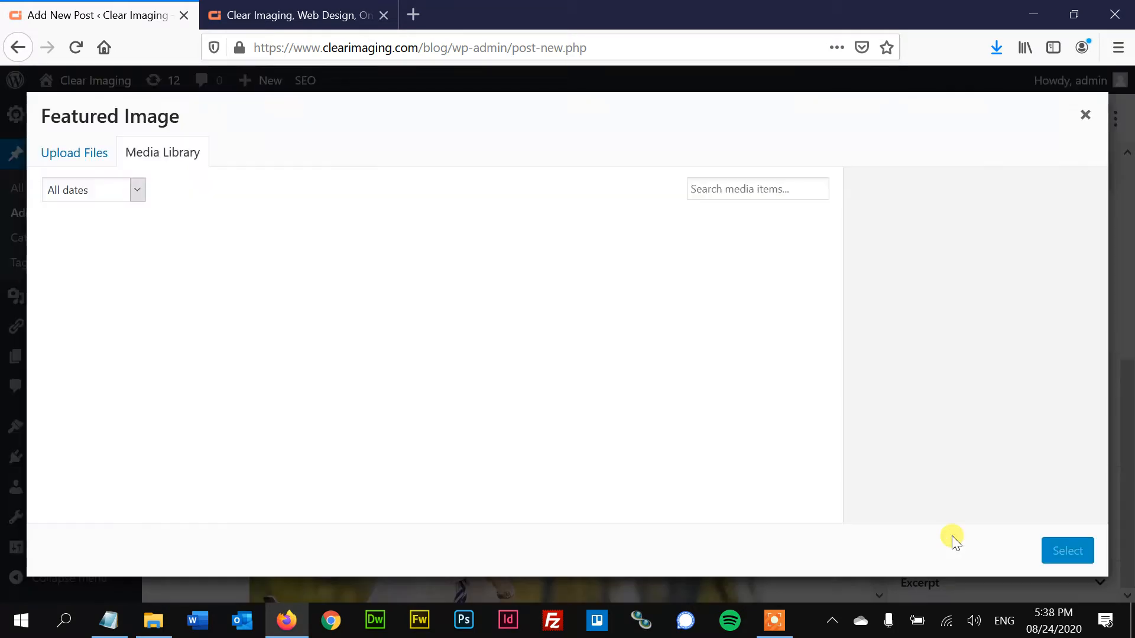
{"action": "left_click", "coordinate": [110, 270]}
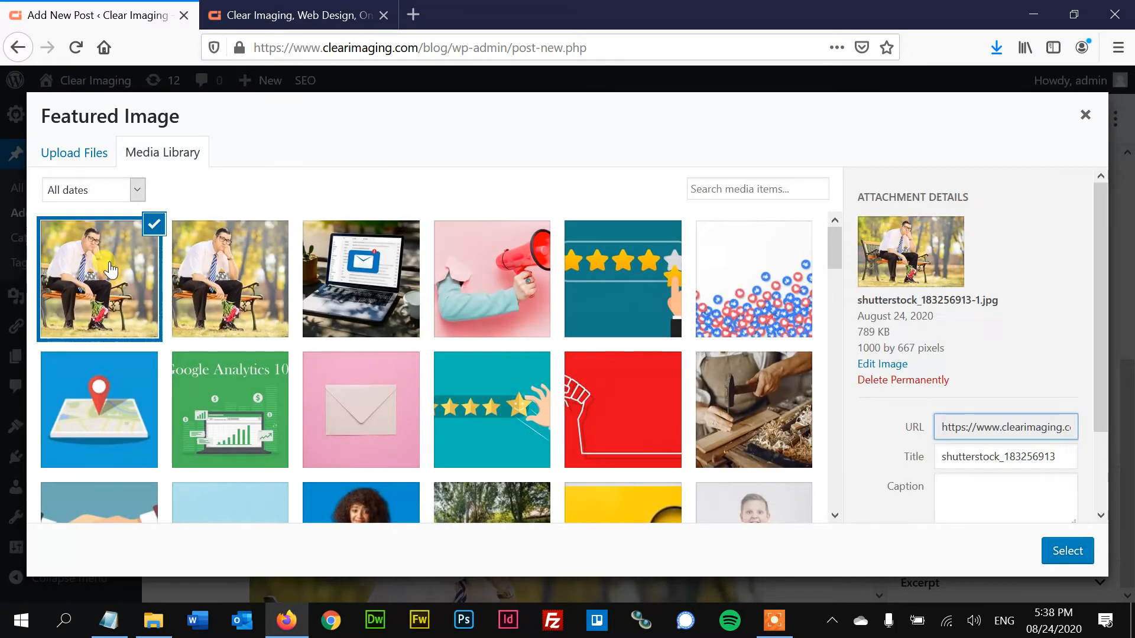
{"action": "left_click", "coordinate": [1066, 551]}
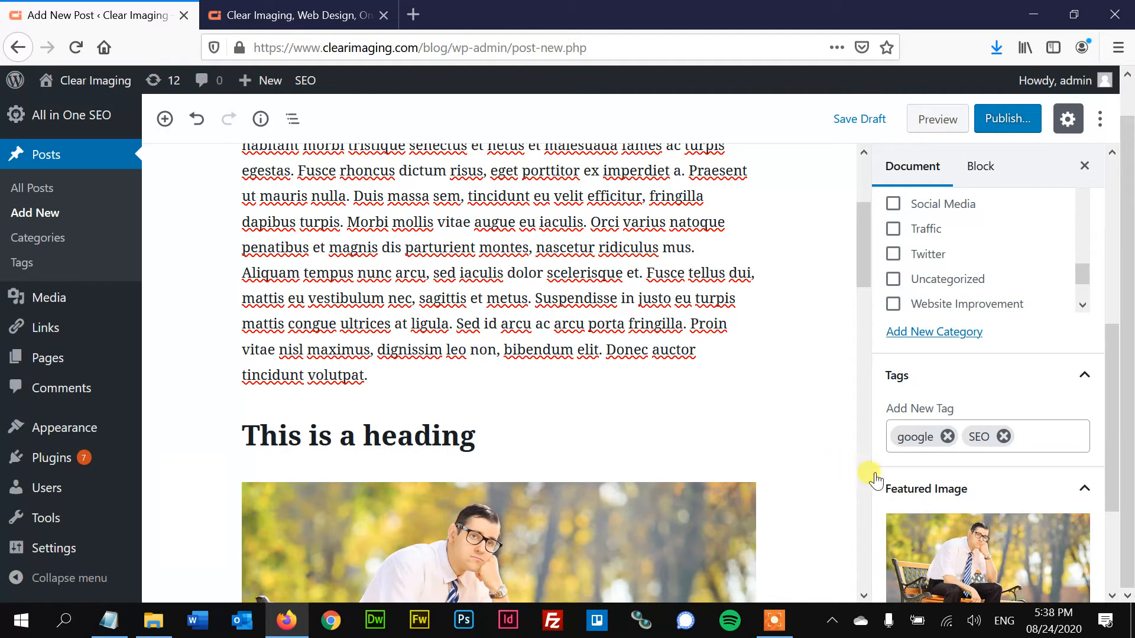
- Review the post's title and document settings, including visibility, category, tags and featured image, and look at the block settings
{"action": "scroll", "coordinate": [809, 525], "scroll_direction": "down", "scroll_amount": 1}
{"action": "scroll", "coordinate": [810, 529], "scroll_direction": "up", "scroll_amount": 3}
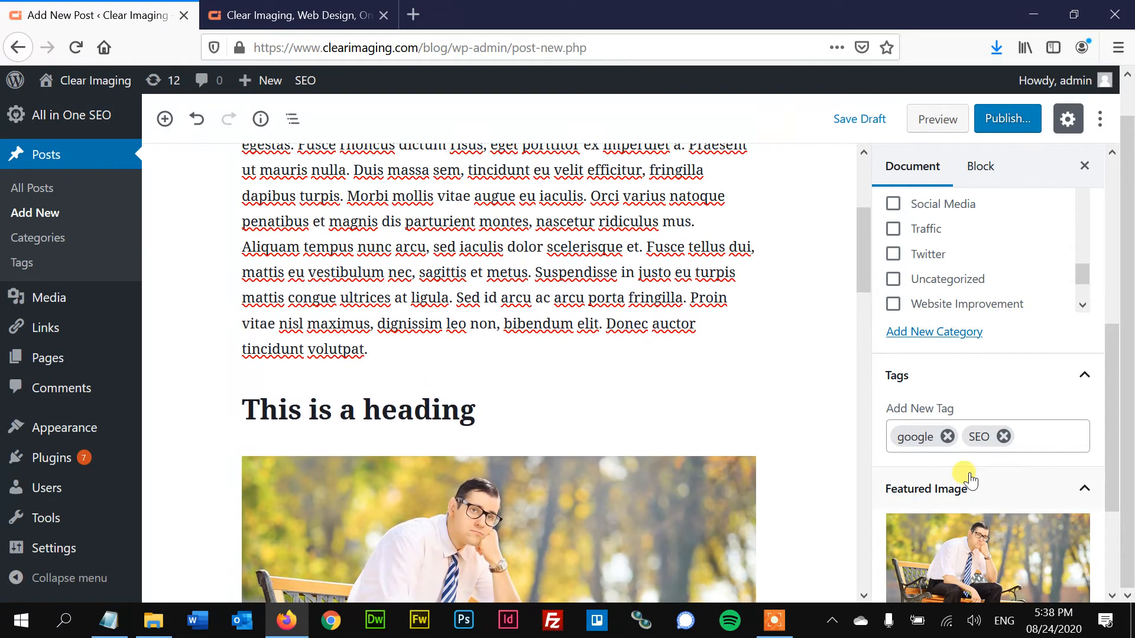
{"action": "scroll", "coordinate": [971, 480], "scroll_direction": "down", "scroll_amount": 3}
{"action": "scroll", "coordinate": [971, 480], "scroll_direction": "up", "scroll_amount": 8}
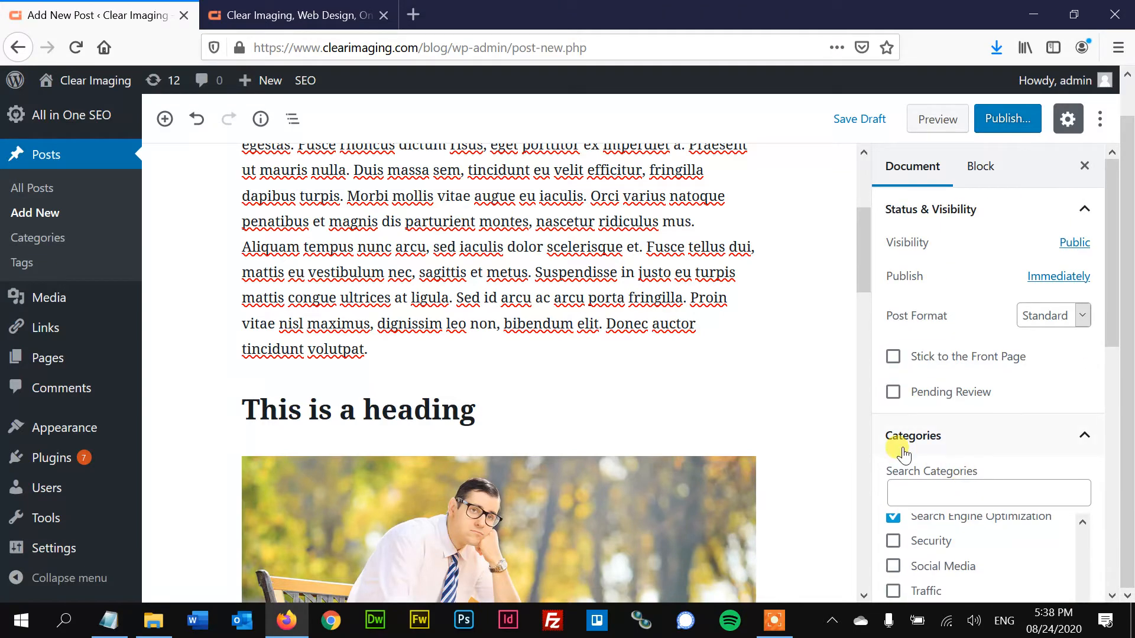
{"action": "scroll", "coordinate": [902, 450], "scroll_direction": "up", "scroll_amount": 2}
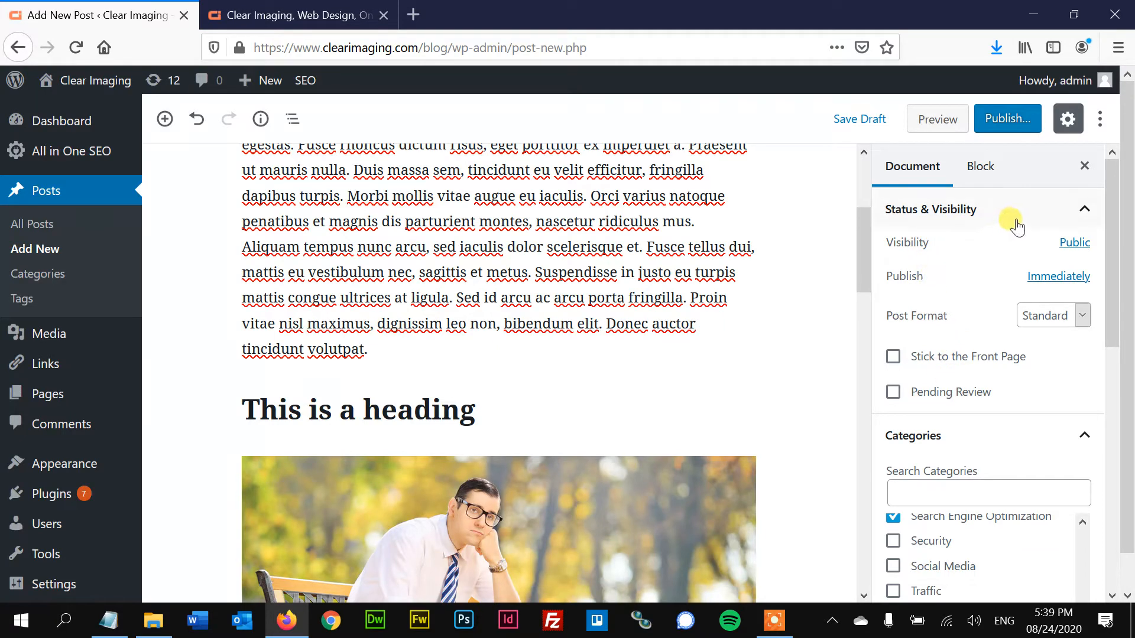
{"action": "left_click", "coordinate": [986, 173]}
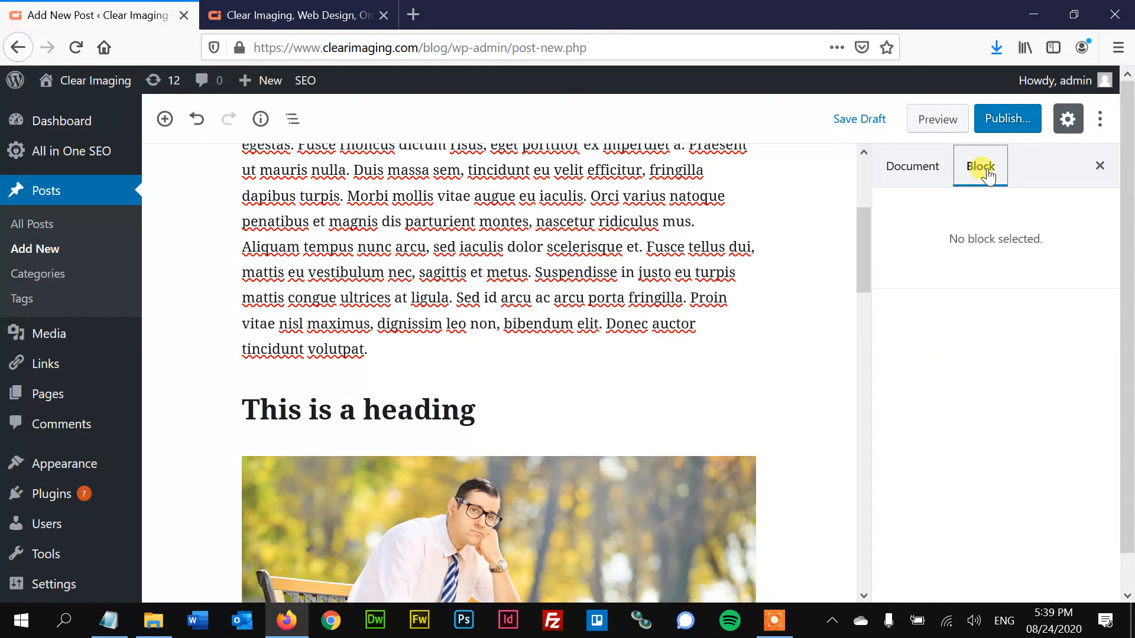
{"action": "left_click", "coordinate": [938, 169]}
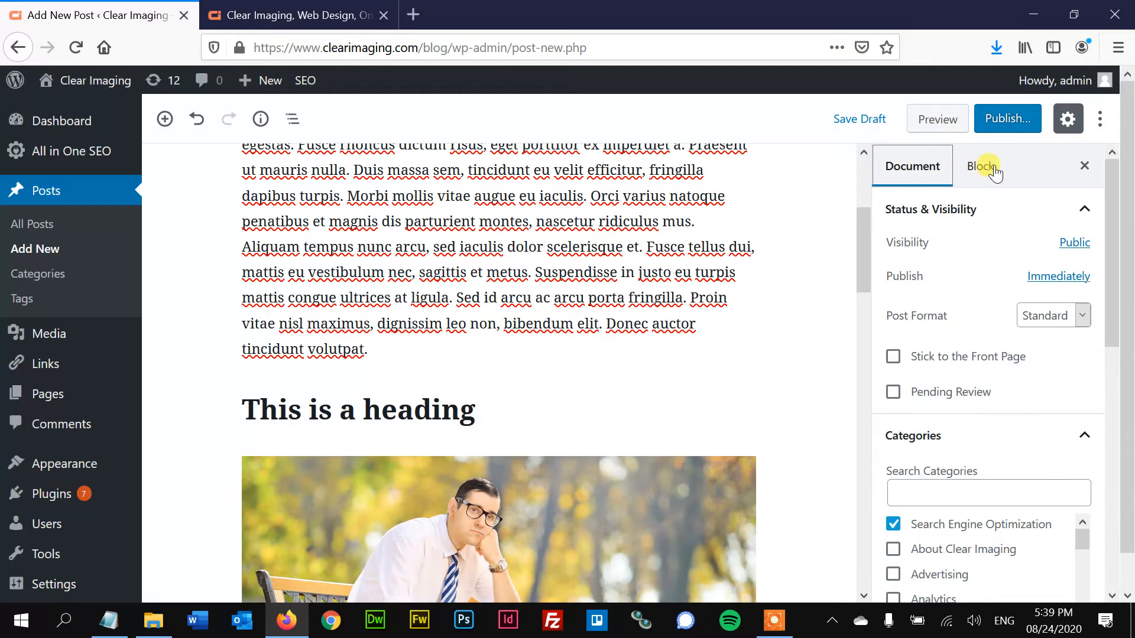
{"action": "scroll", "coordinate": [768, 283], "scroll_direction": "up", "scroll_amount": 3}
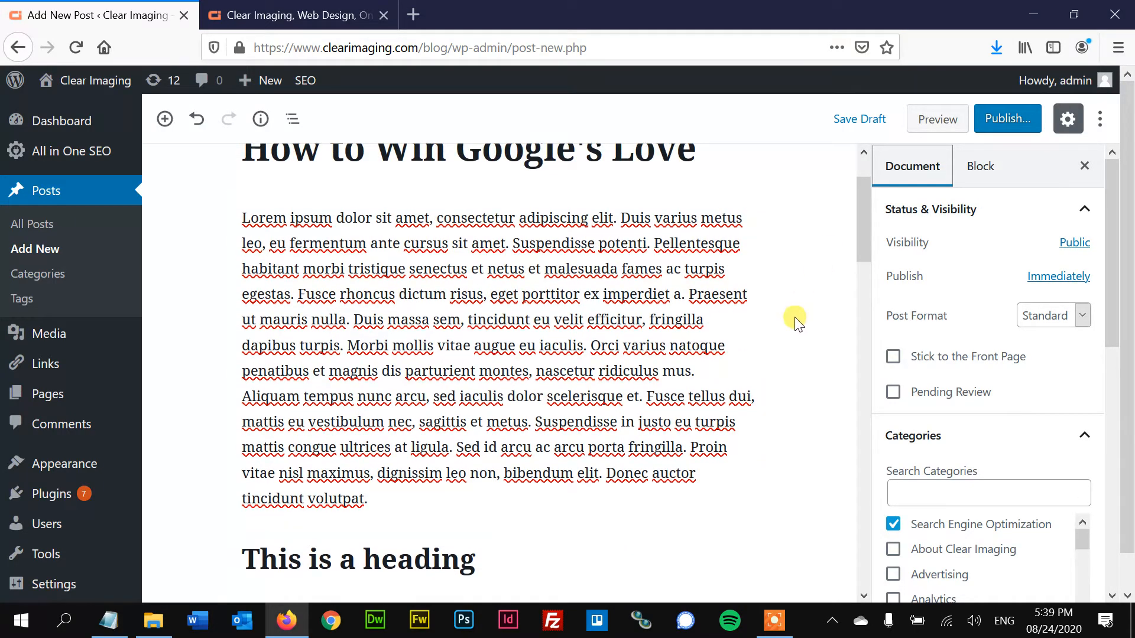
{"action": "scroll", "coordinate": [795, 322], "scroll_direction": "up", "scroll_amount": 2}
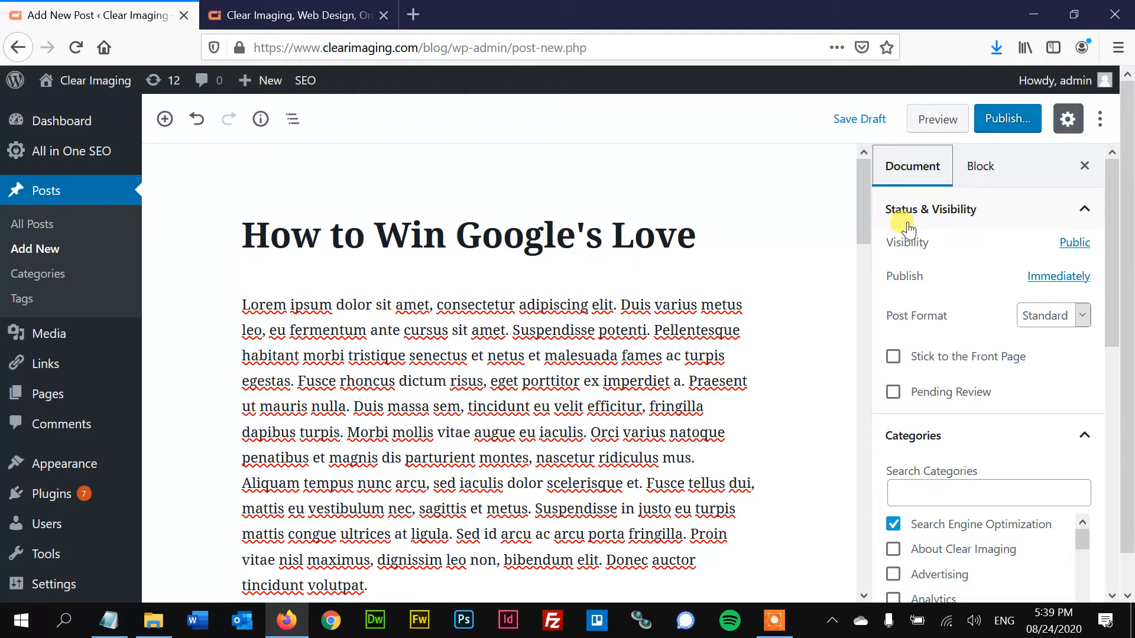
{"action": "scroll", "coordinate": [978, 433], "scroll_direction": "down", "scroll_amount": 2}
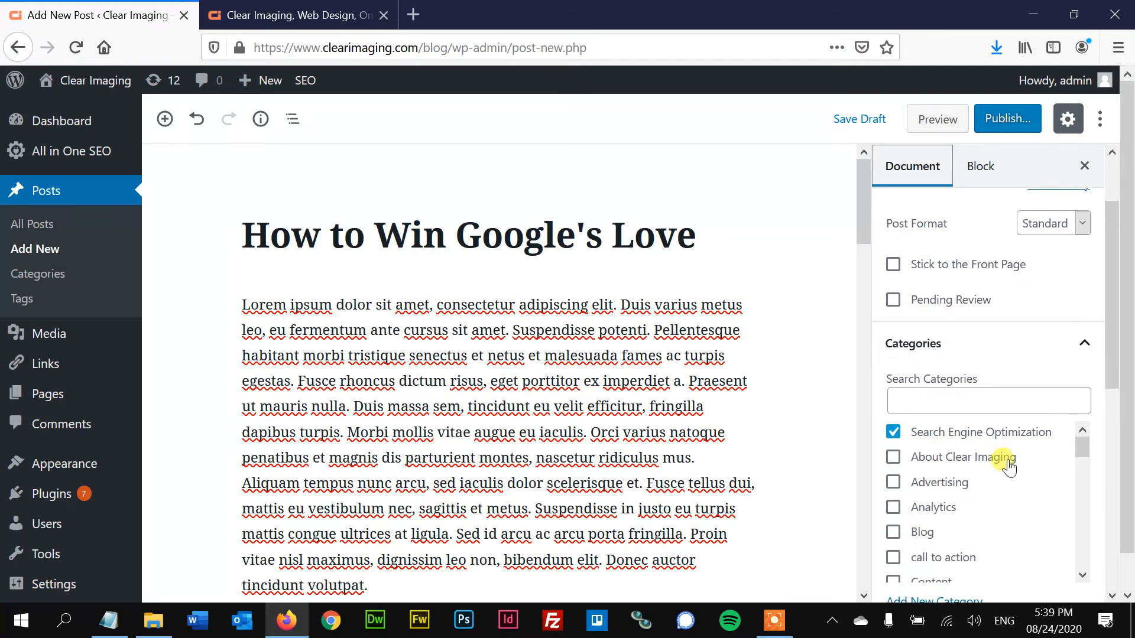
{"action": "scroll", "coordinate": [1006, 458], "scroll_direction": "down", "scroll_amount": 3}
{"action": "scroll", "coordinate": [1008, 459], "scroll_direction": "up", "scroll_amount": 3}
{"action": "scroll", "coordinate": [1090, 390], "scroll_direction": "up", "scroll_amount": 2}
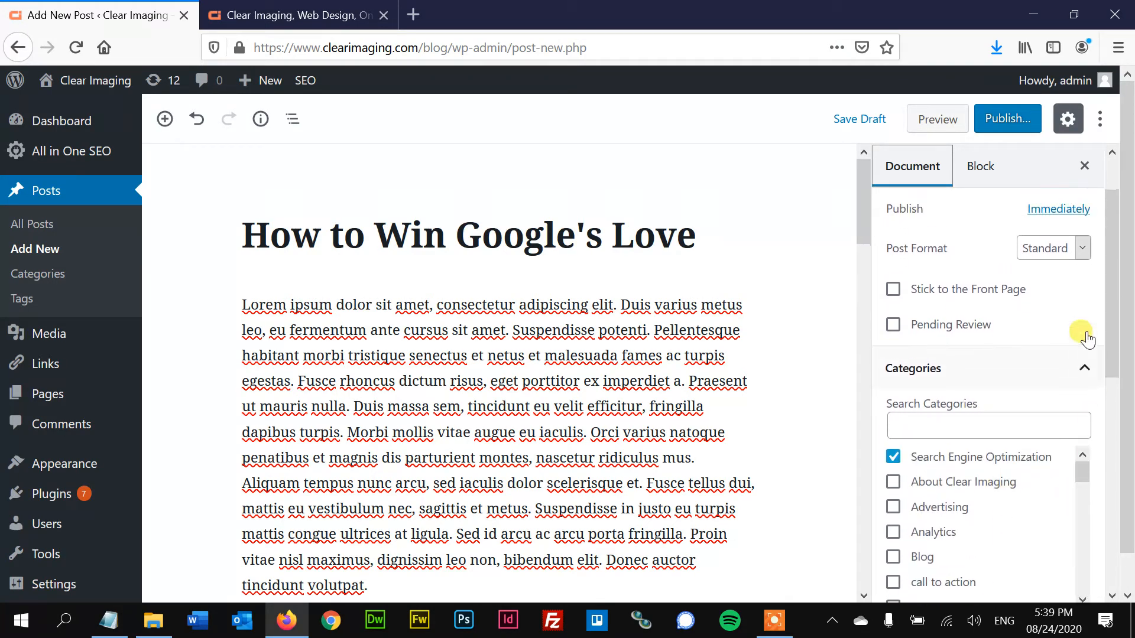
- Publish the post immediately with public visibility and open the live post
{"action": "left_click", "coordinate": [1008, 120]}
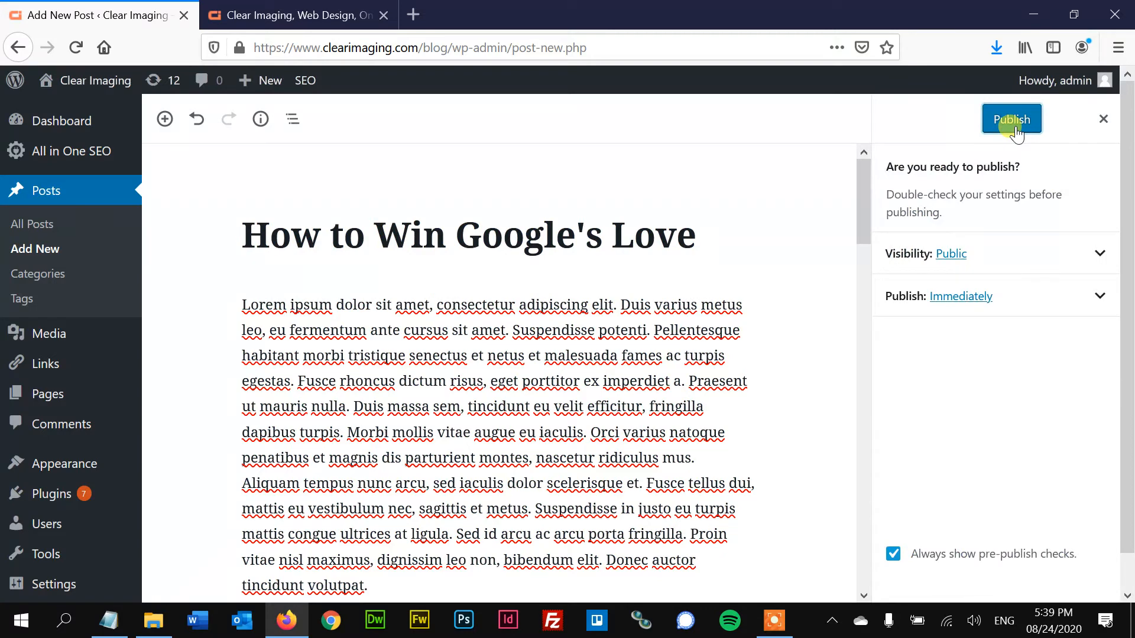
{"action": "left_click", "coordinate": [1015, 127]}
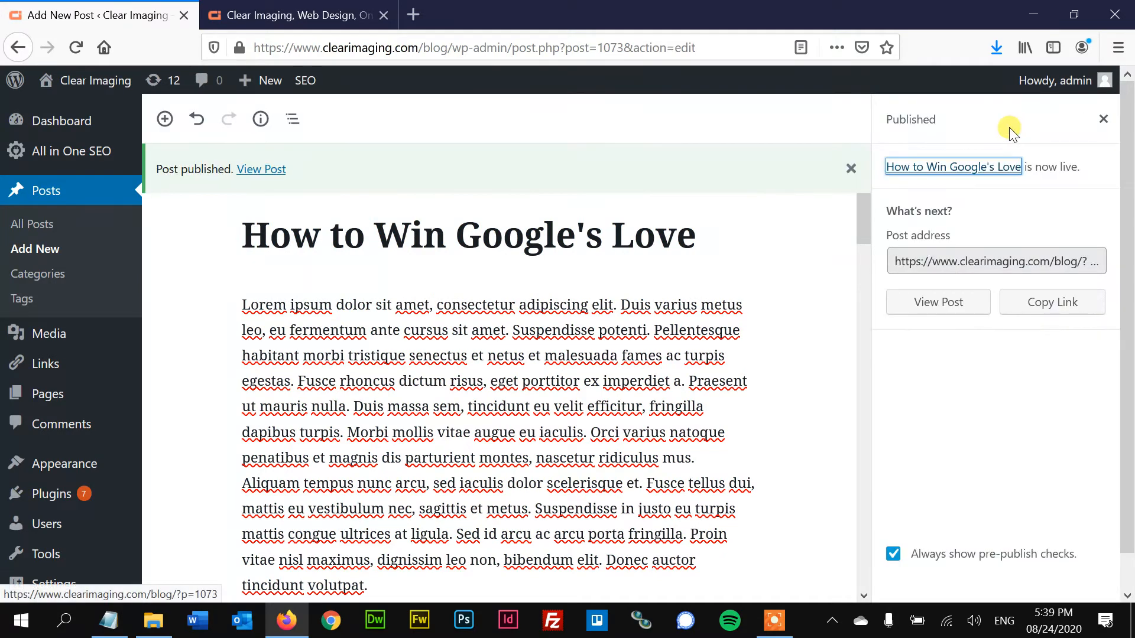
{"action": "left_click", "coordinate": [271, 171]}
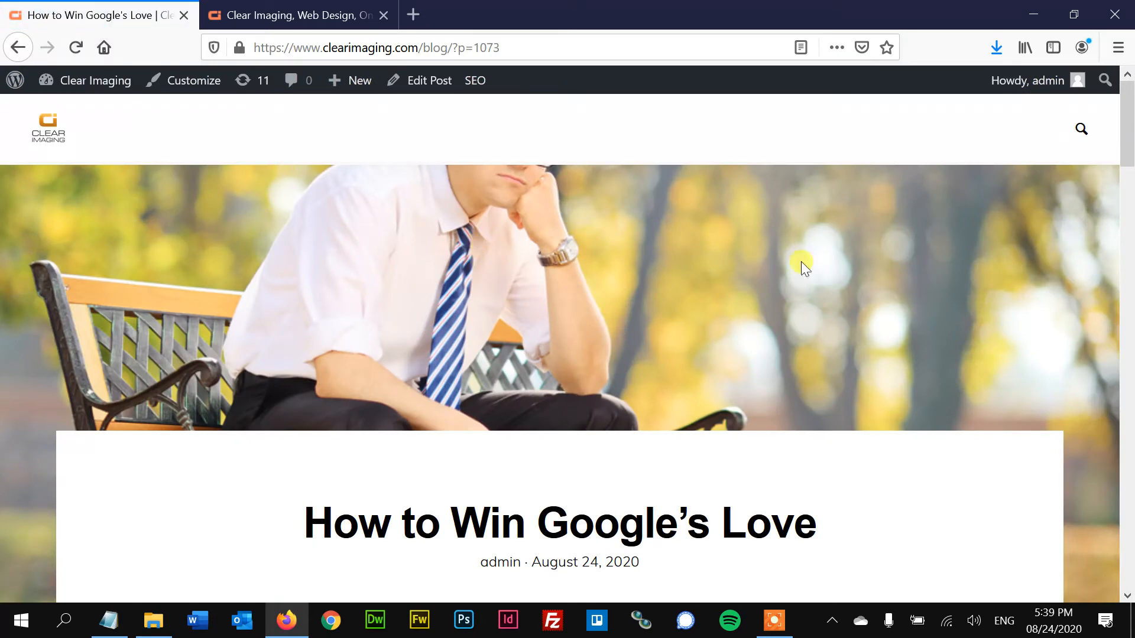
- Examine the published post from its featured image and title through the headings, inserted picture and "One more heading" section
{"action": "scroll", "coordinate": [891, 303], "scroll_direction": "down", "scroll_amount": 10}
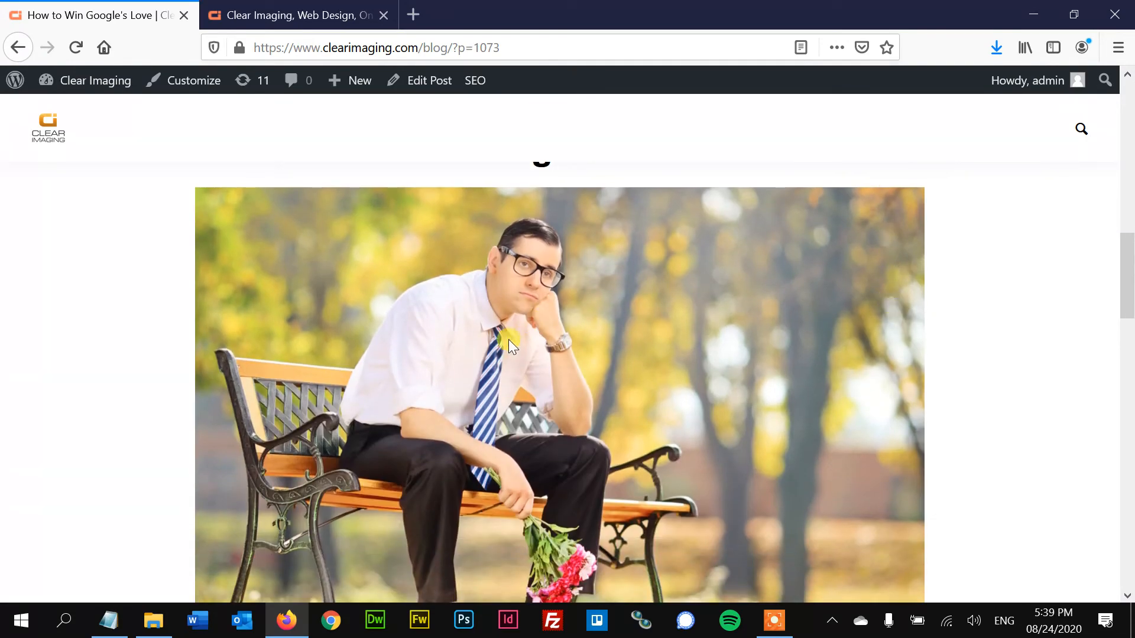
{"action": "scroll", "coordinate": [538, 354], "scroll_direction": "up", "scroll_amount": 10}
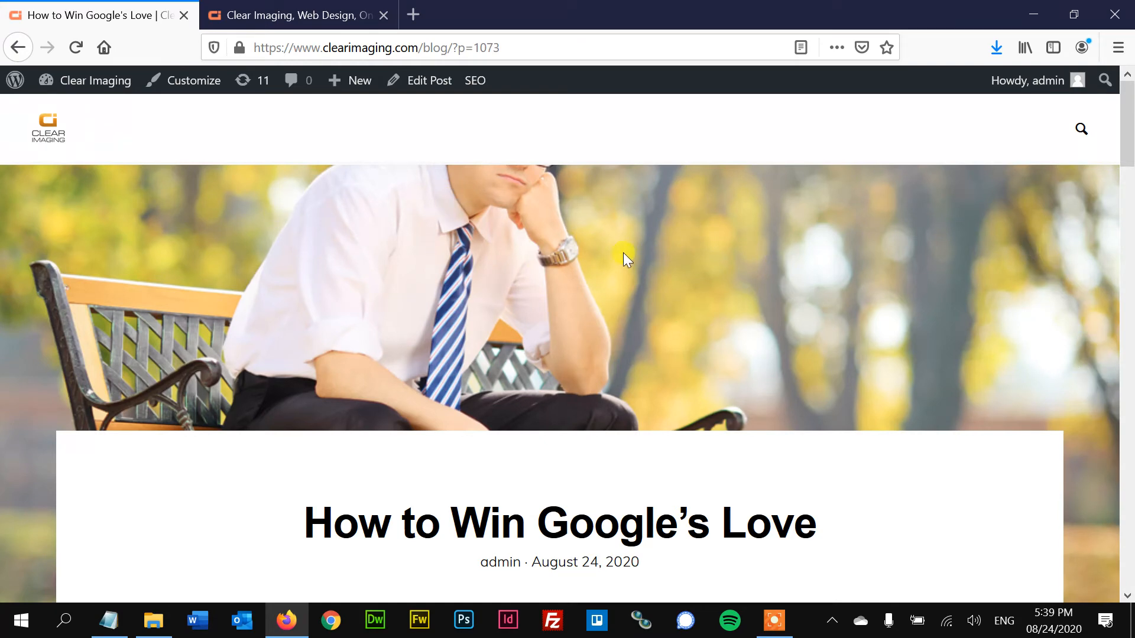
{"action": "scroll", "coordinate": [629, 255], "scroll_direction": "down", "scroll_amount": 5}
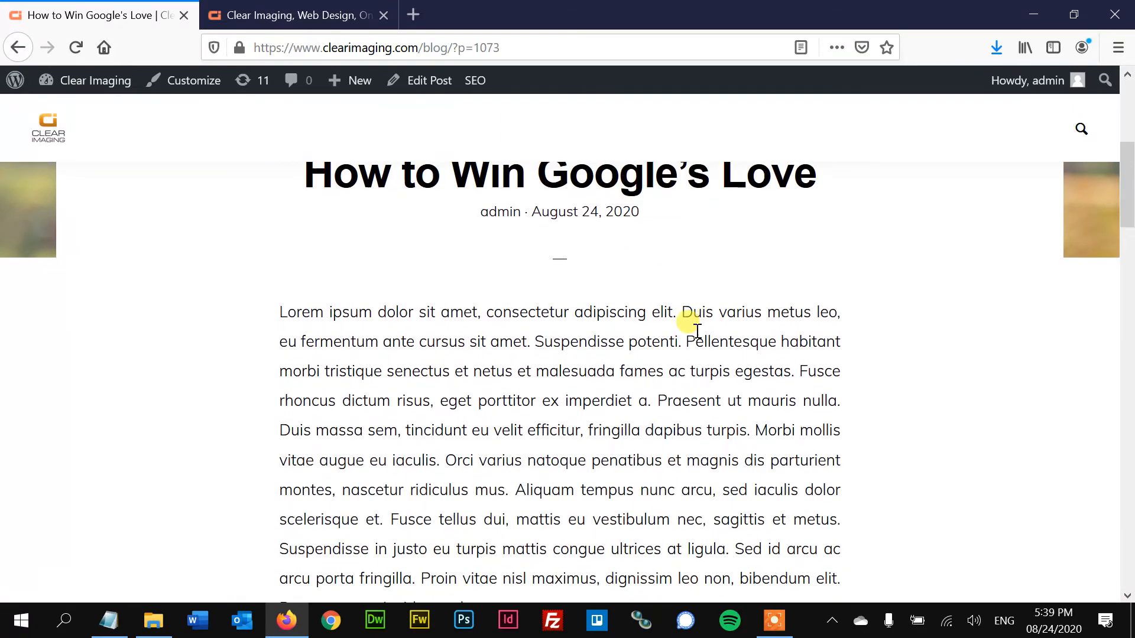
{"action": "scroll", "coordinate": [697, 331], "scroll_direction": "down", "scroll_amount": 10}
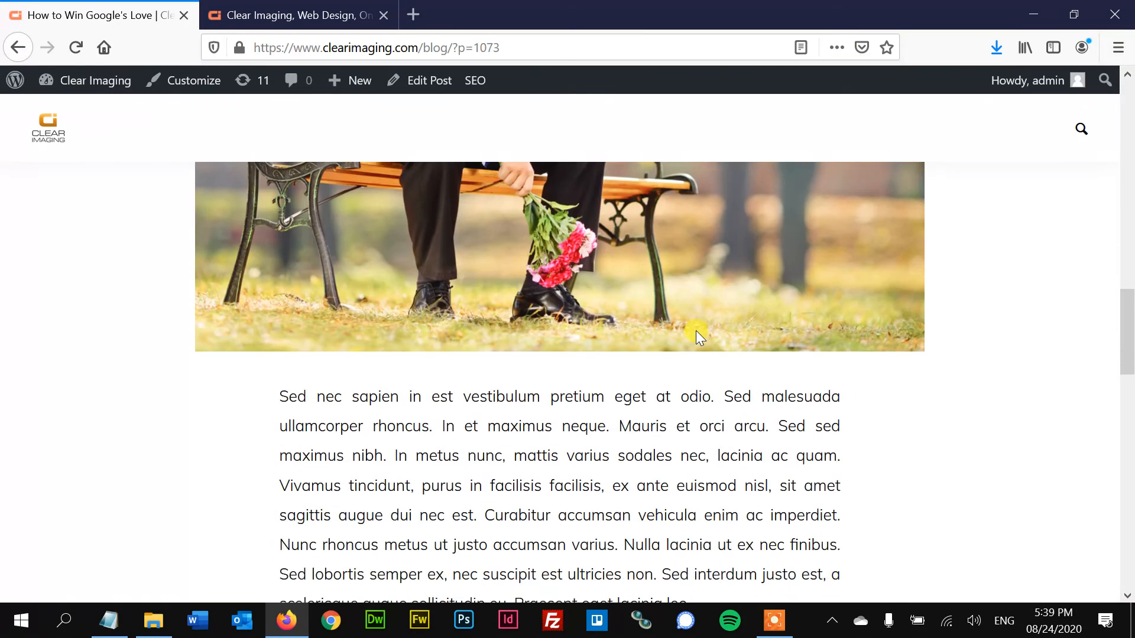
{"action": "scroll", "coordinate": [696, 331], "scroll_direction": "down", "scroll_amount": 12}
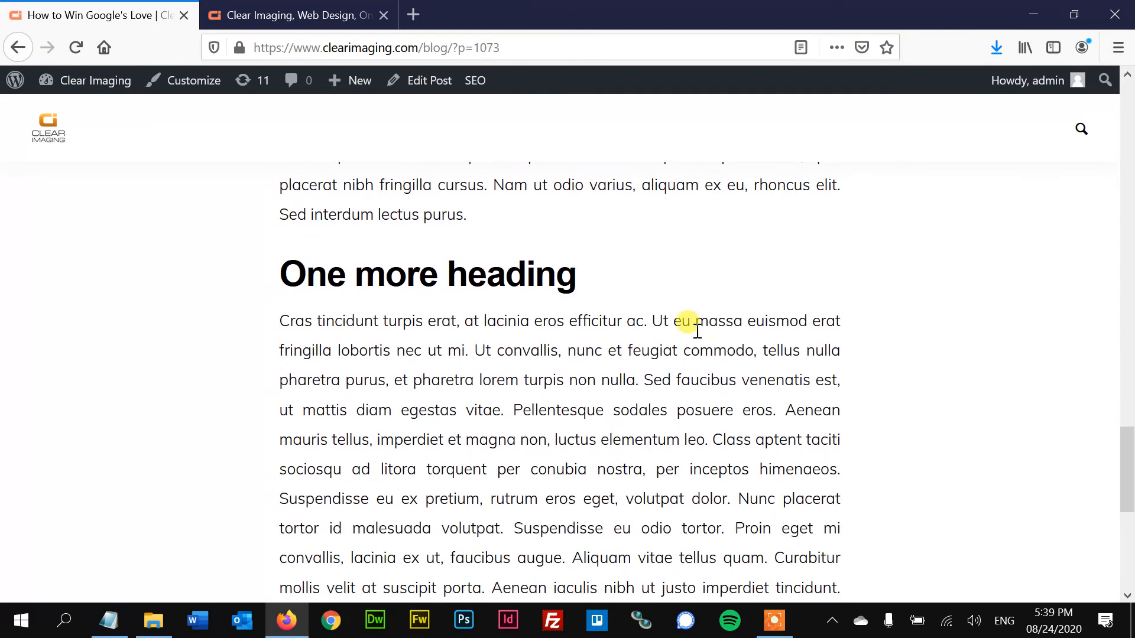
{"action": "scroll", "coordinate": [697, 331], "scroll_direction": "down", "scroll_amount": 5}
{"action": "scroll", "coordinate": [696, 331], "scroll_direction": "up", "scroll_amount": 10}
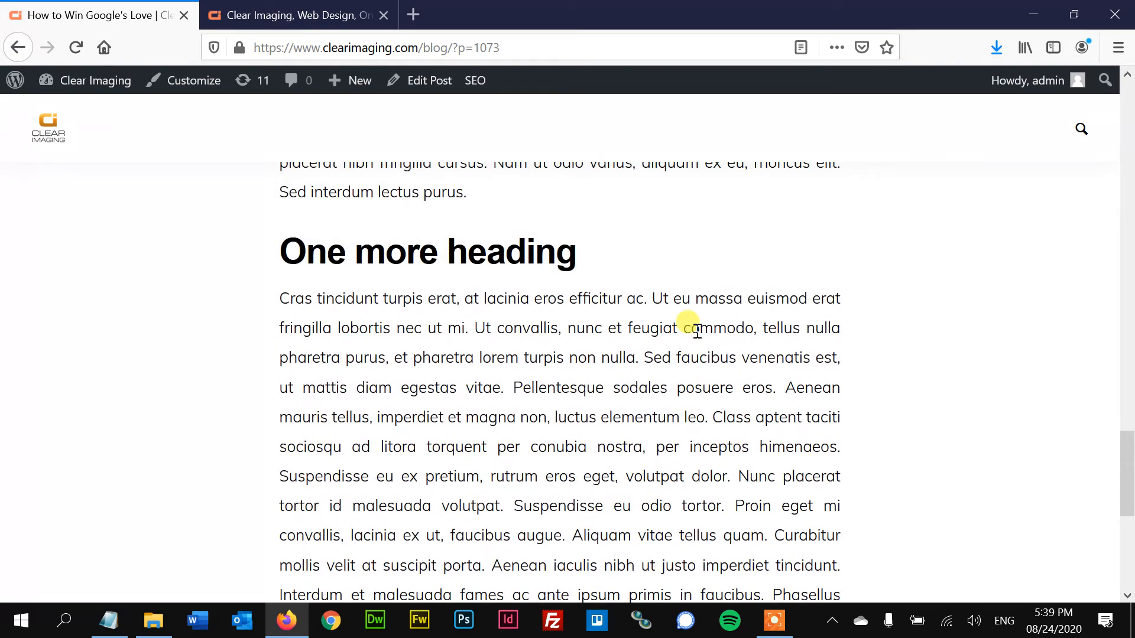
{"action": "scroll", "coordinate": [696, 331], "scroll_direction": "up", "scroll_amount": 20}
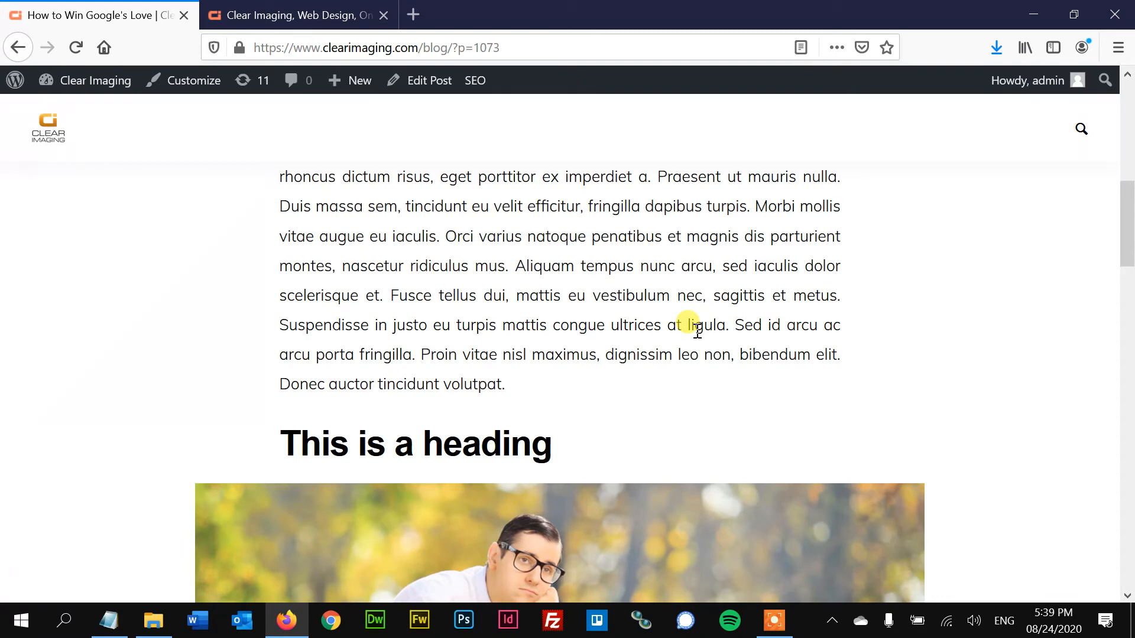
{"action": "scroll", "coordinate": [697, 331], "scroll_direction": "up", "scroll_amount": 4}
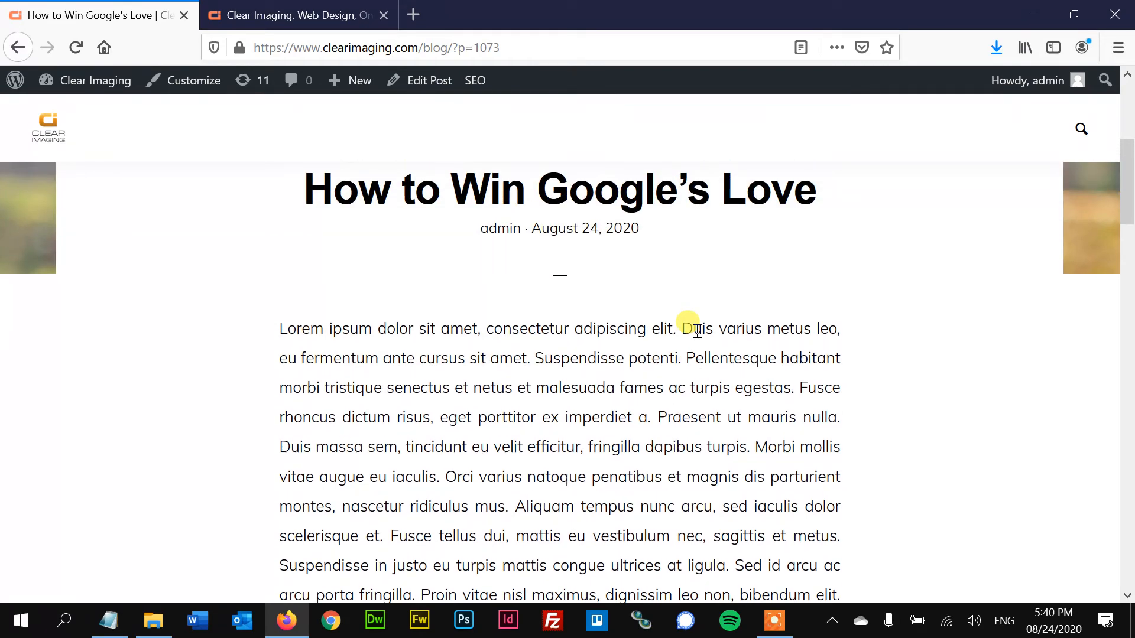
{"action": "scroll", "coordinate": [698, 331], "scroll_direction": "up", "scroll_amount": 5}
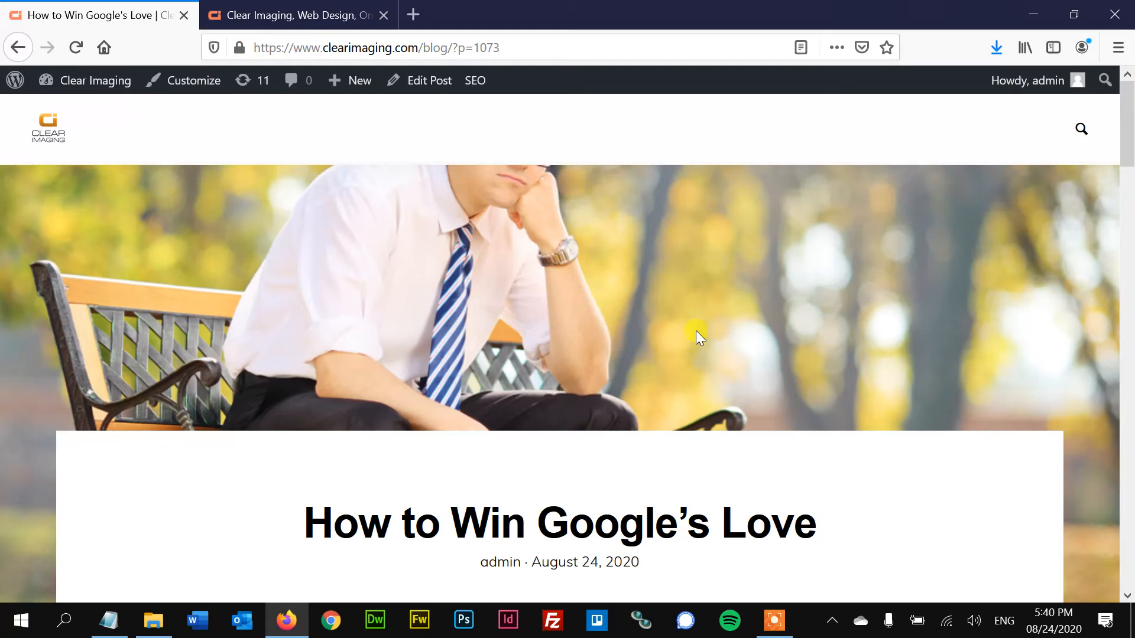
- Switch to the Clear Imaging website's home page
{"action": "left_click", "coordinate": [301, 19]}
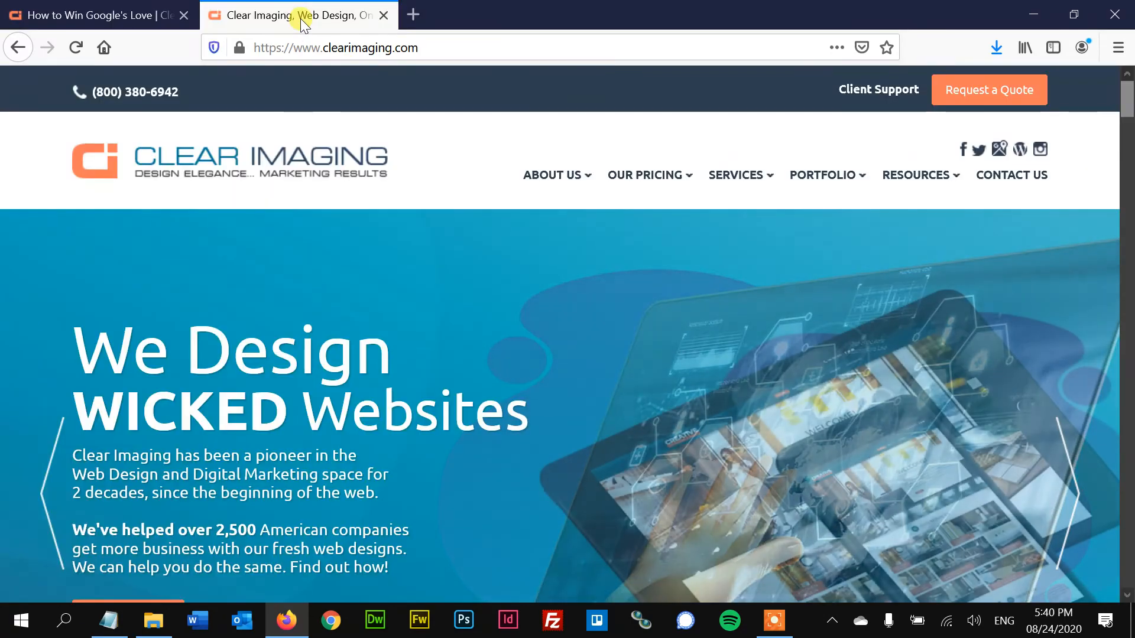